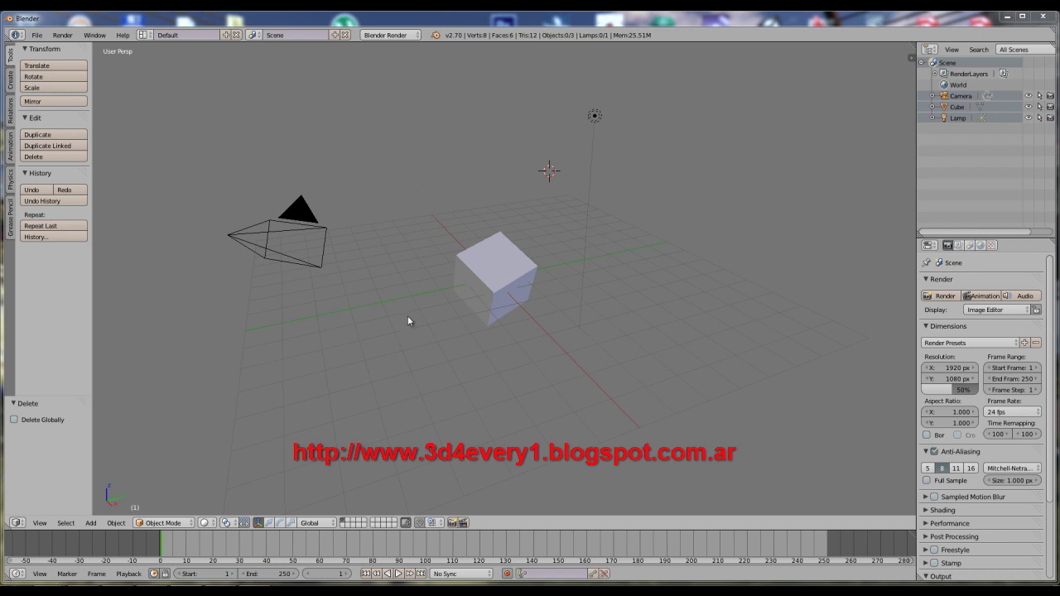
Reload the default start-up file and confirm, restoring the cube, camera and lamp scene.
{"action": "left_click", "coordinate": [37, 38]}
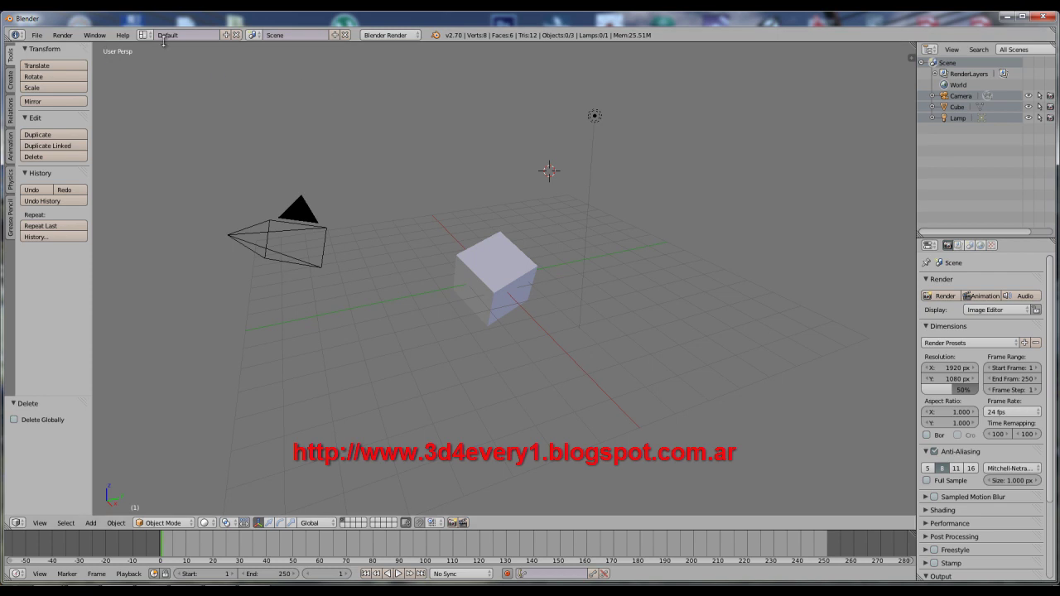
{"action": "left_click", "coordinate": [38, 36]}
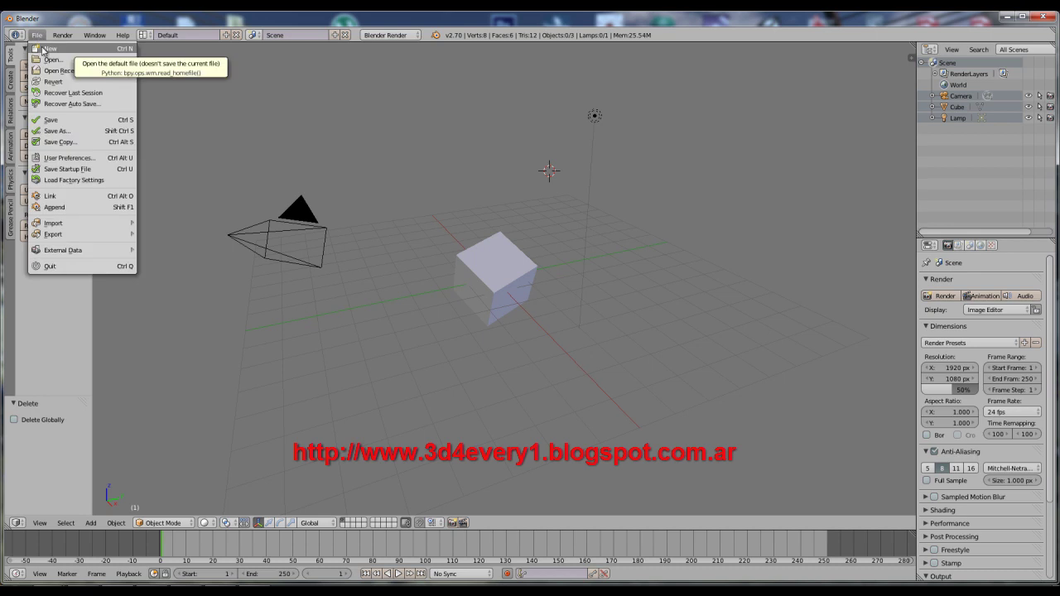
{"action": "left_click", "coordinate": [43, 50]}
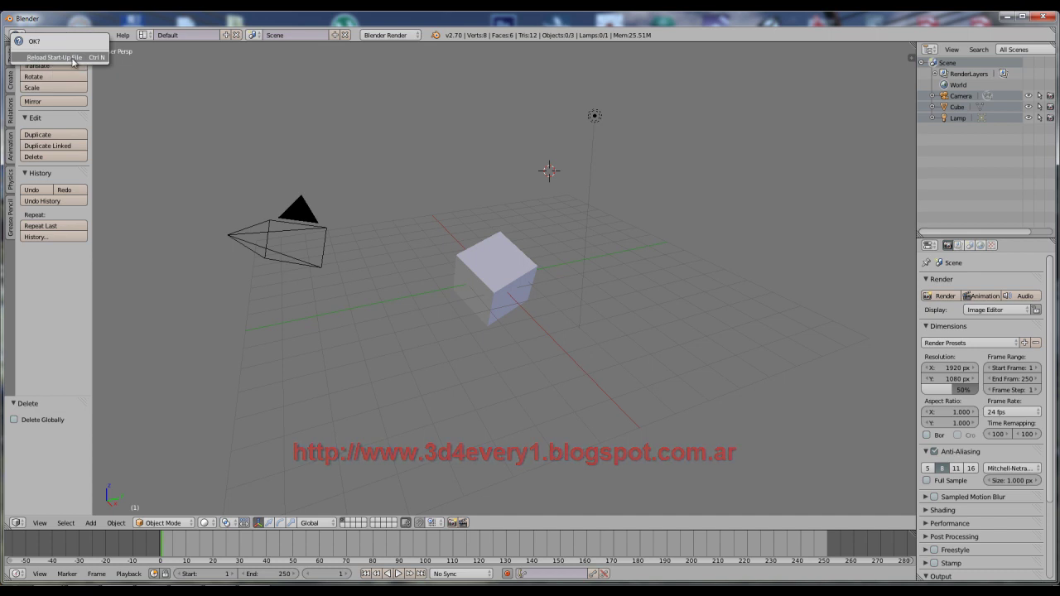
{"action": "left_click", "coordinate": [73, 59]}
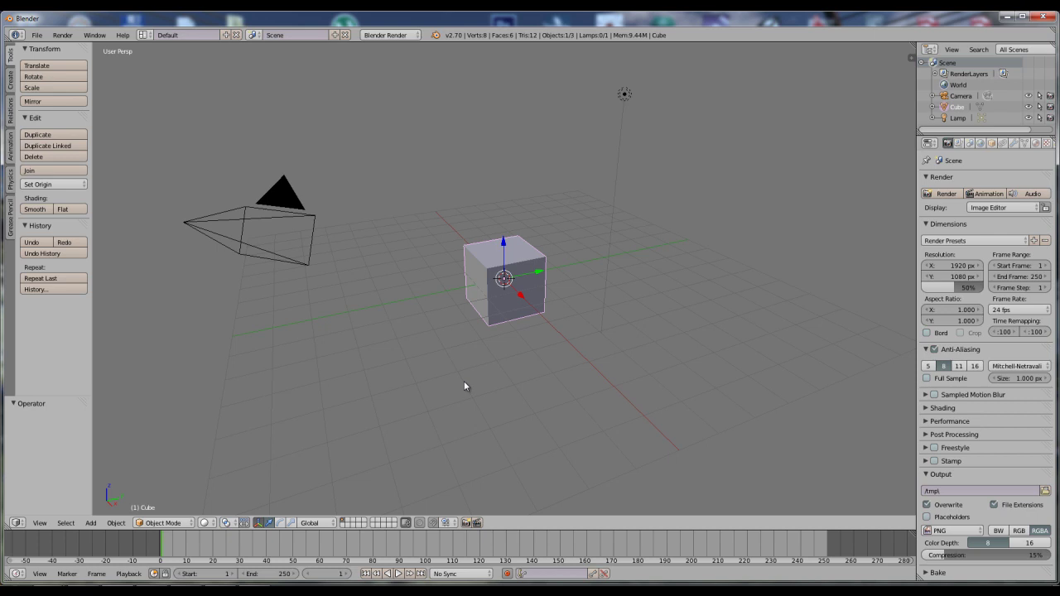
Drag the cube -6.317 units along the X axis after dismissing the Add menu.
{"action": "left_click", "coordinate": [90, 522]}
{"action": "key", "text": "shift+a"}
{"action": "mouse_move", "coordinate": [522, 298]}
{"action": "left_mouse_down"}
{"action": "mouse_move", "coordinate": [441, 247]}
{"action": "mouse_move", "coordinate": [427, 315]}
{"action": "left_mouse_up"}
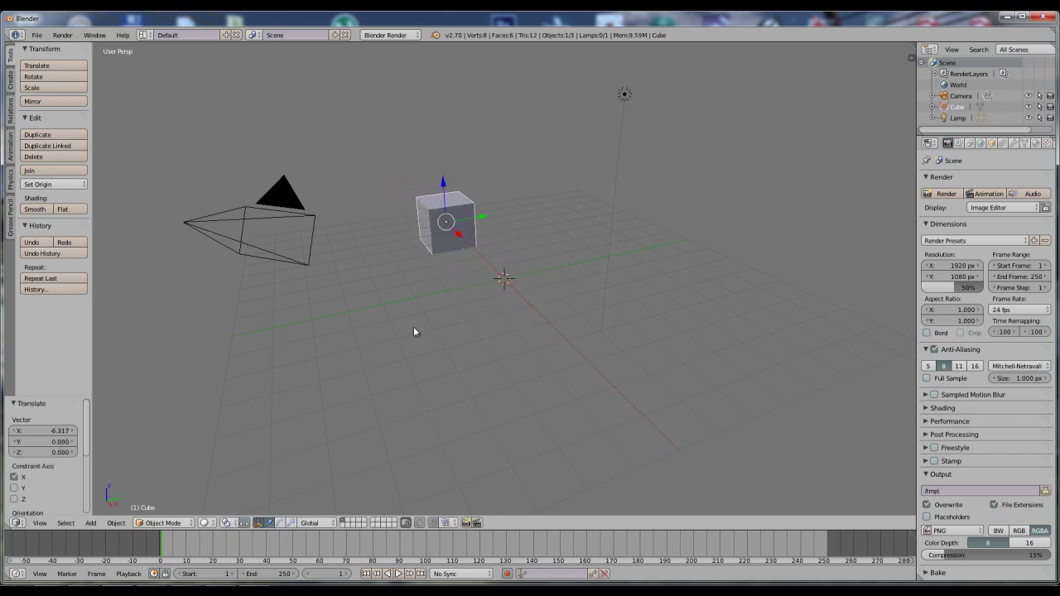
{"action": "key", "text": "shift+a"}
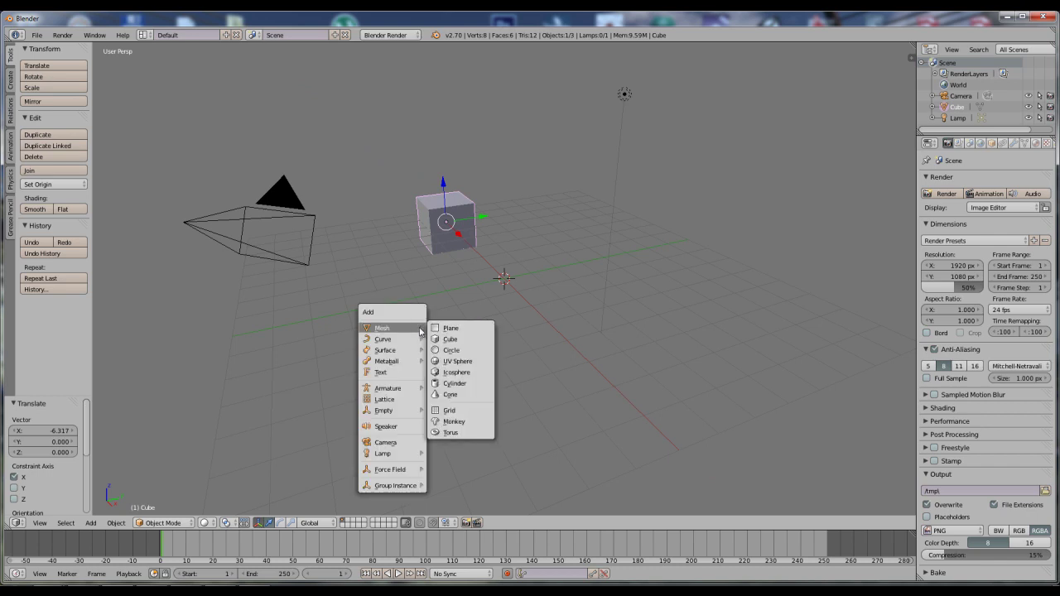
Add a UV sphere with 18 segments and 16 rings and show its F6 redo settings.
{"action": "left_click", "coordinate": [466, 363]}
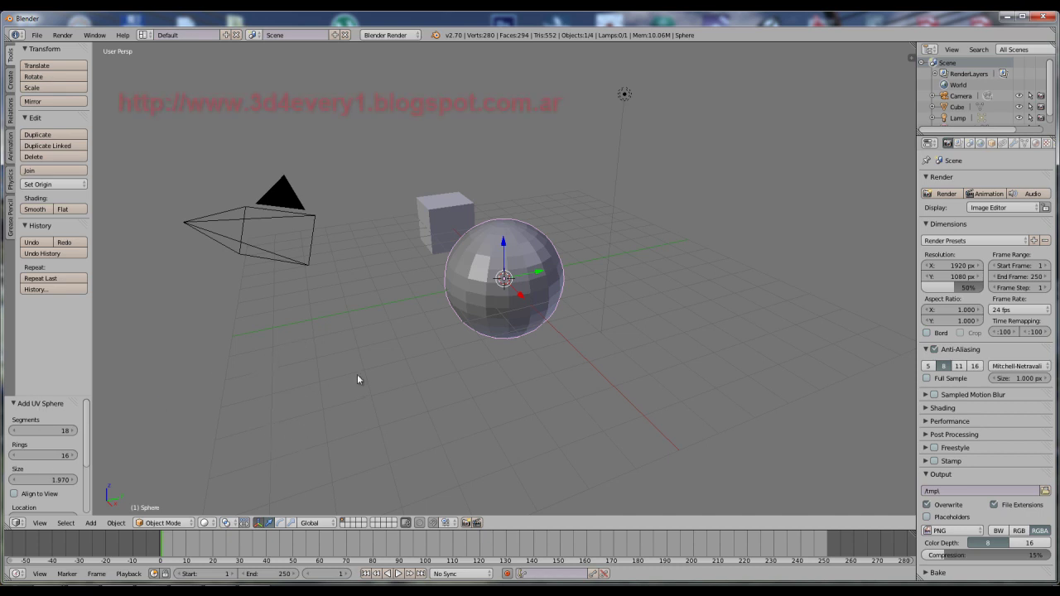
{"action": "key", "text": "F6"}
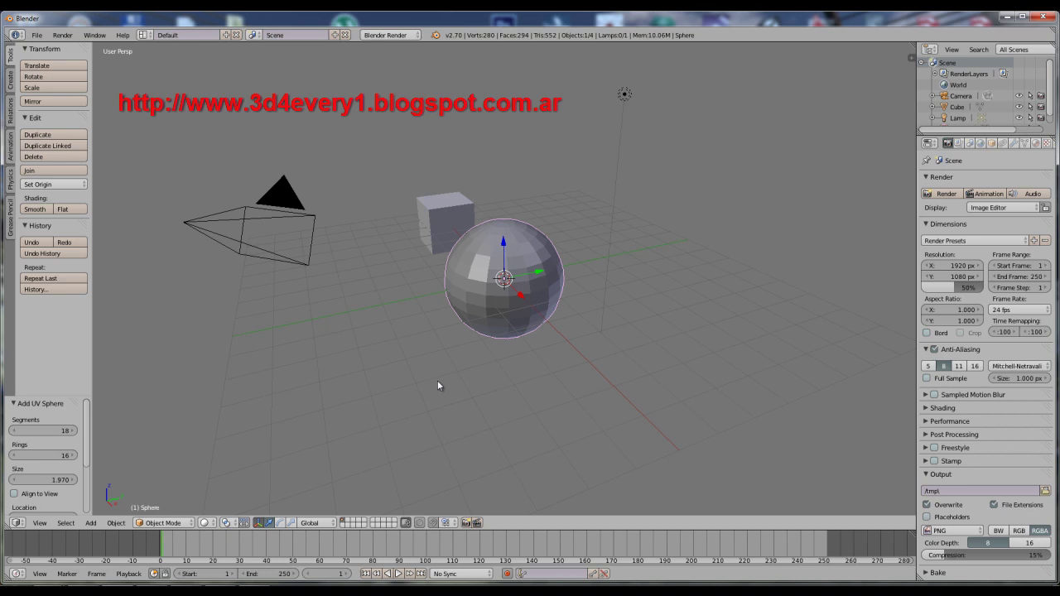
Adjust the sphere's redo settings to 22 rings and size 1.930.
{"action": "key", "text": "F6"}
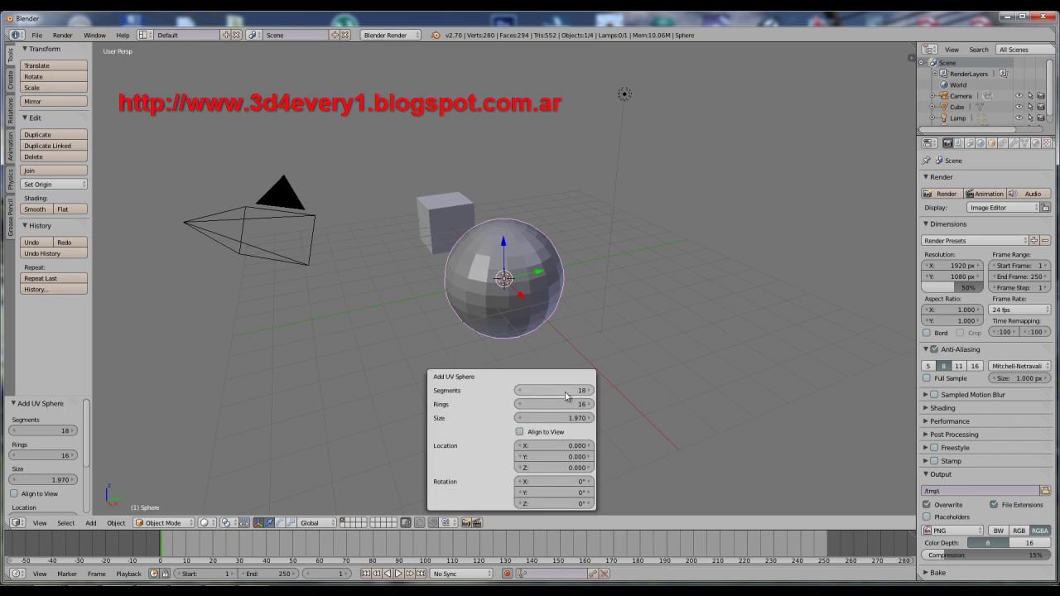
{"action": "mouse_move", "coordinate": [565, 397]}
{"action": "left_mouse_down"}
{"action": "mouse_move", "coordinate": [583, 394]}
{"action": "mouse_move", "coordinate": [577, 410]}
{"action": "mouse_move", "coordinate": [549, 420]}
{"action": "mouse_move", "coordinate": [580, 418]}
{"action": "mouse_move", "coordinate": [585, 450]}
{"action": "mouse_move", "coordinate": [598, 443]}
{"action": "left_mouse_up"}
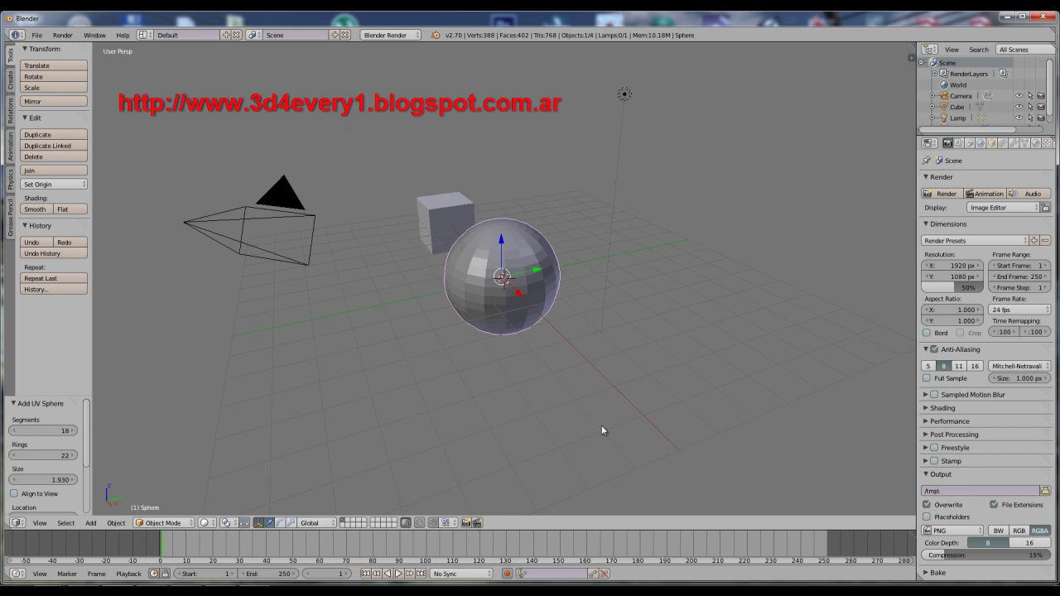
{"action": "key", "text": "F6"}
Move the sphere -3.380 units along Y and expand its Translate settings in the tool shelf.
{"action": "left_click_drag", "start_coordinate": [539, 274], "coordinate": [434, 279]}
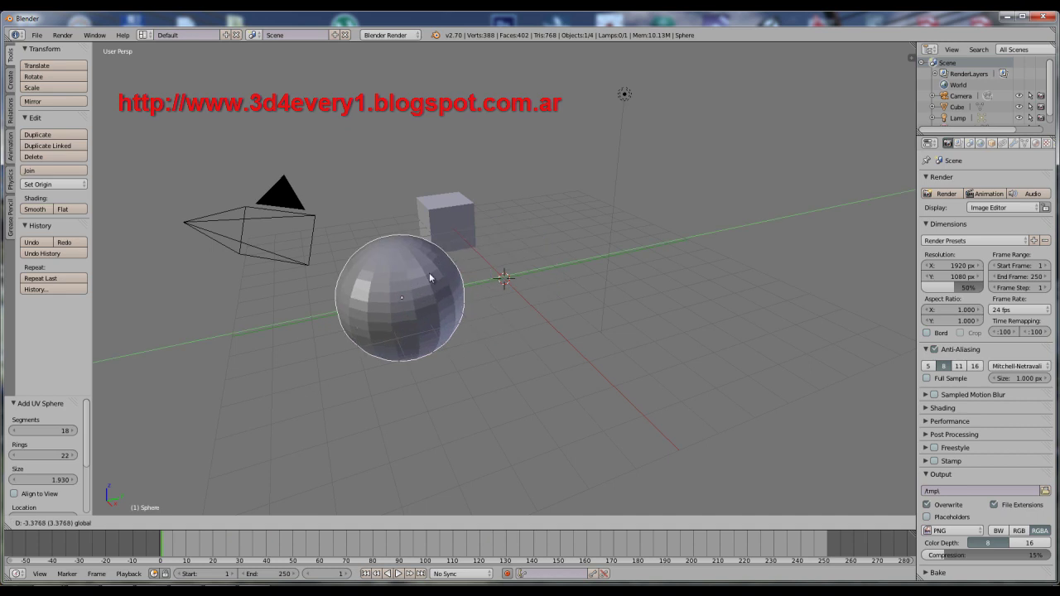
{"action": "key", "text": "F6"}
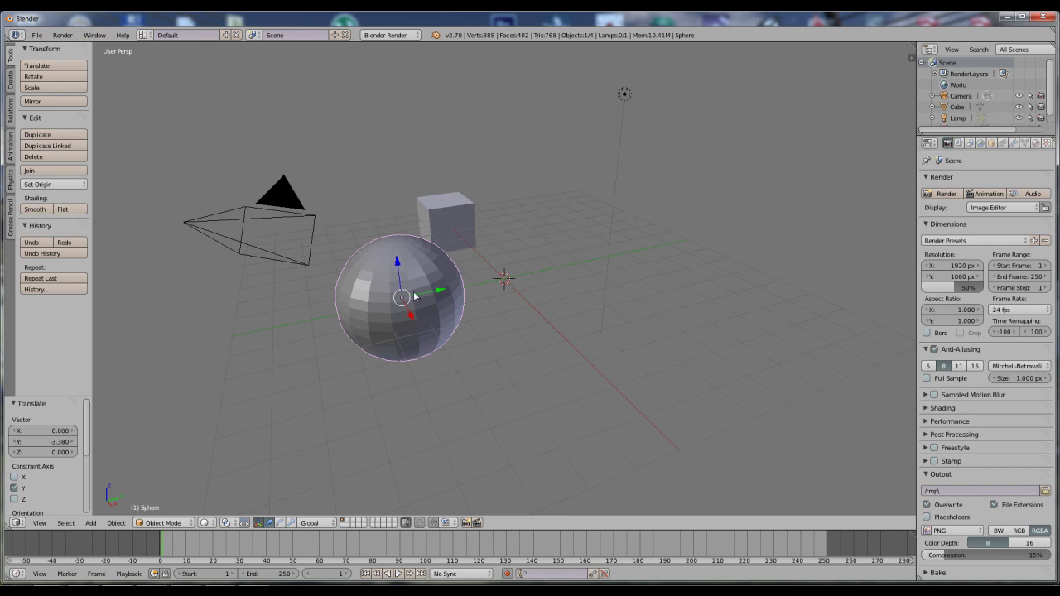
{"action": "key", "text": "F6"}
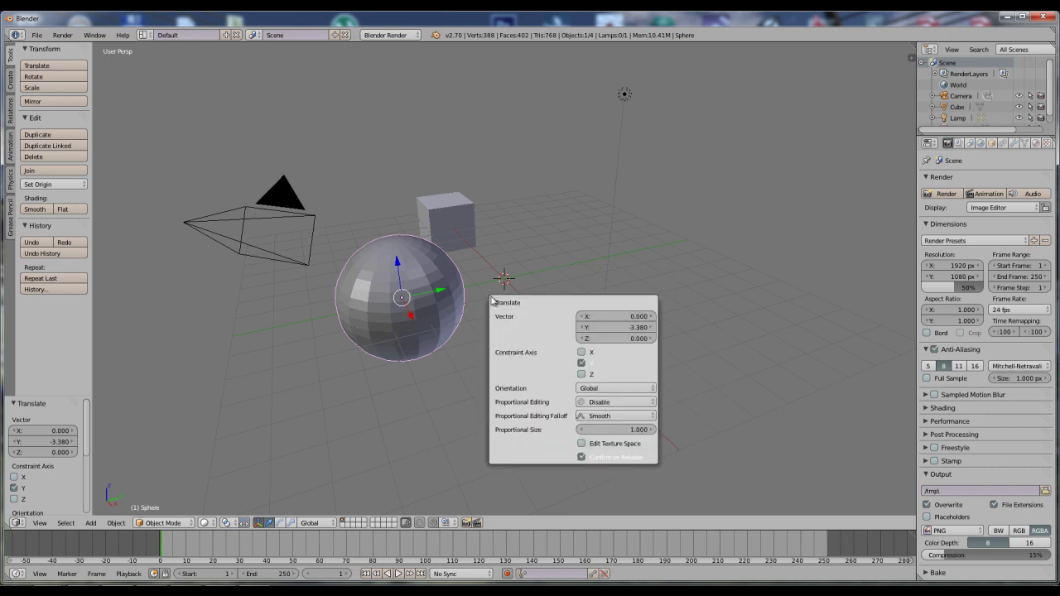
{"action": "left_click_drag", "start_coordinate": [492, 300], "coordinate": [31, 367]}
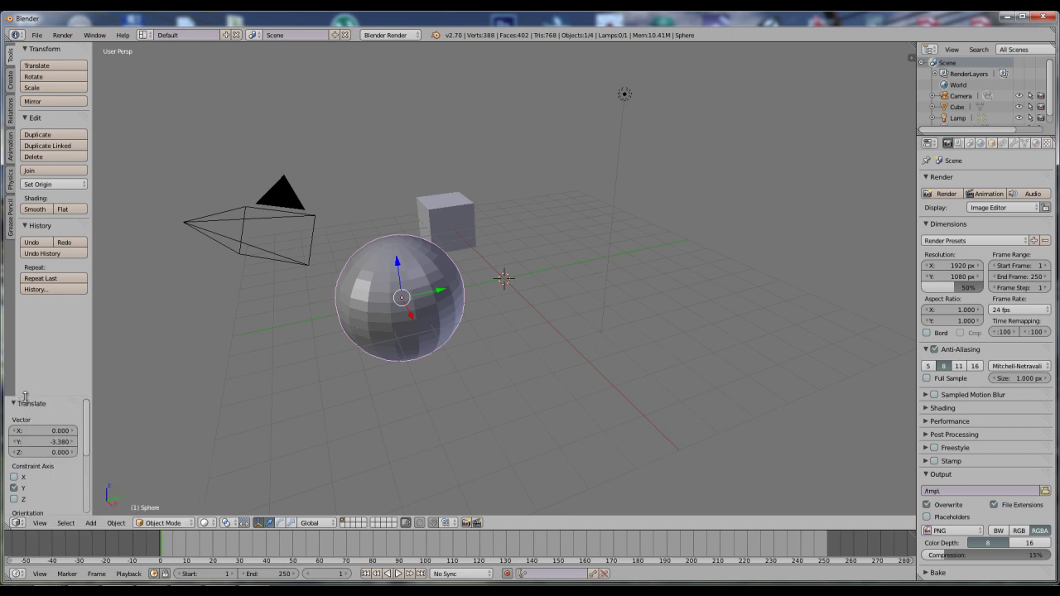
{"action": "left_click_drag", "start_coordinate": [22, 396], "coordinate": [50, 304]}
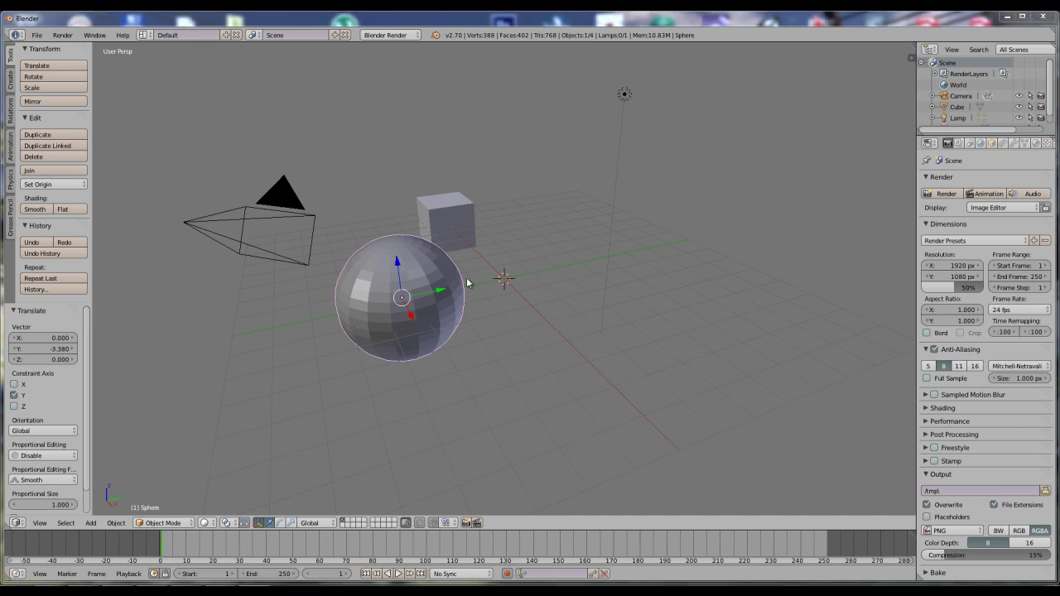
Select the cube and delete it with X, confirming the Delete prompt.
{"action": "right_click", "coordinate": [439, 207]}
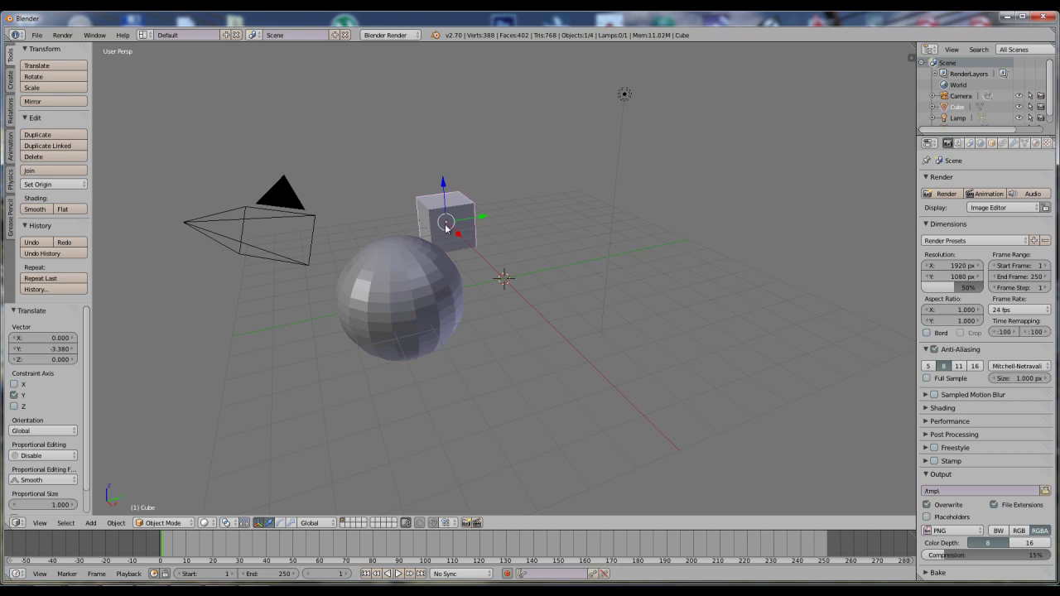
{"action": "key", "text": "x"}
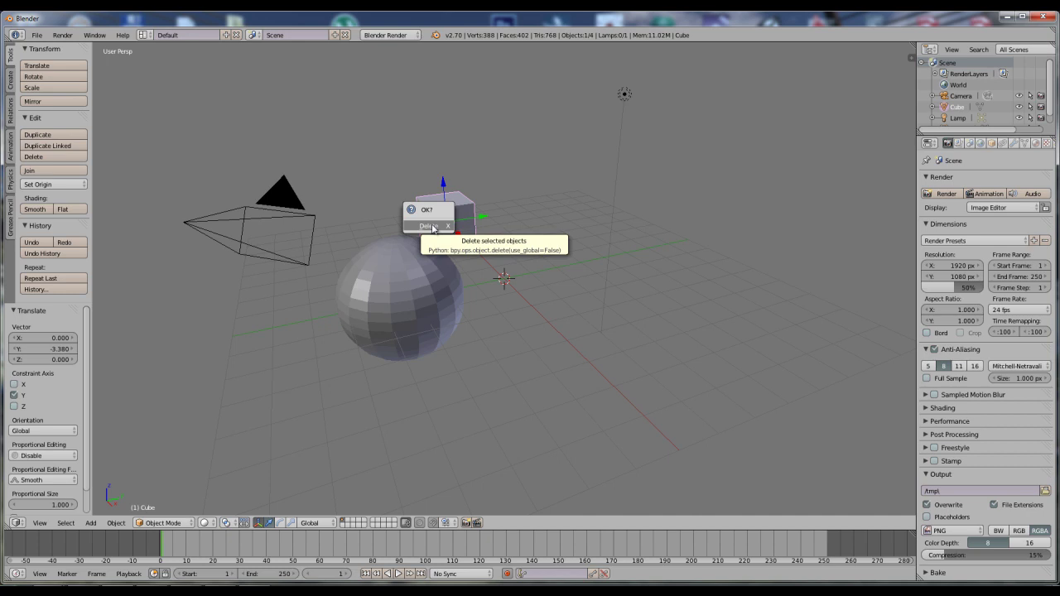
{"action": "left_click", "coordinate": [431, 227]}
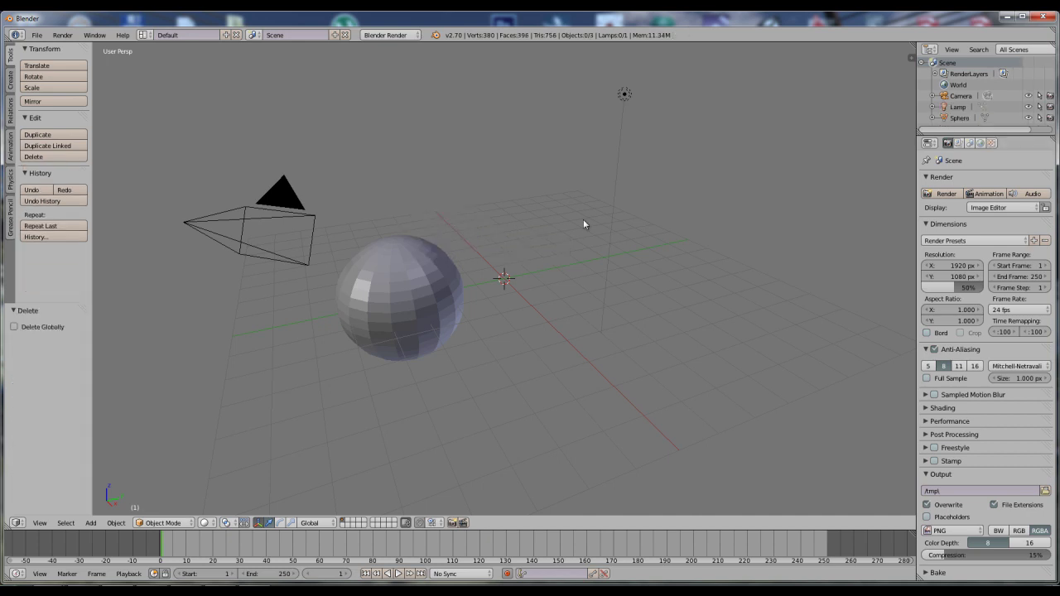
Cancel the X delete prompt, then delete Sphere from the enlarged Outliner's context menu.
{"action": "right_click", "coordinate": [424, 266]}
{"action": "key", "text": "x"}
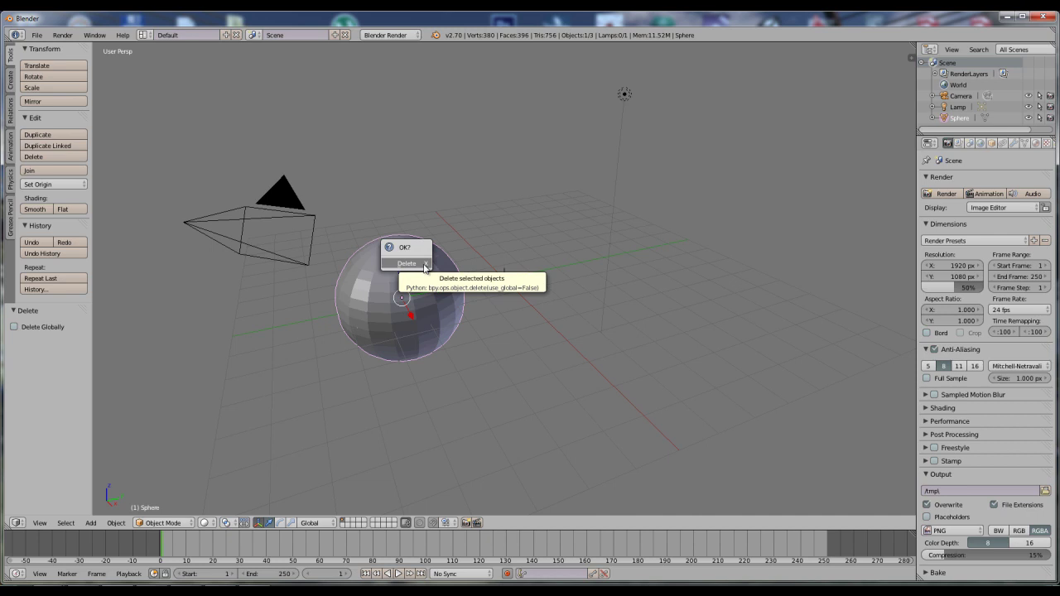
{"action": "left_click", "coordinate": [541, 240]}
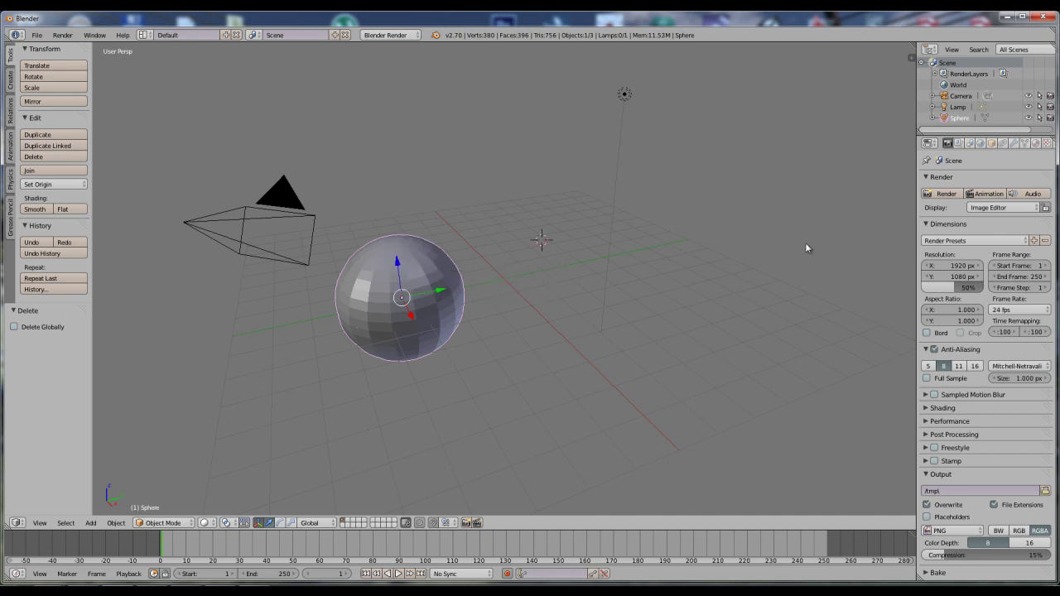
{"action": "left_click_drag", "start_coordinate": [971, 138], "coordinate": [970, 192]}
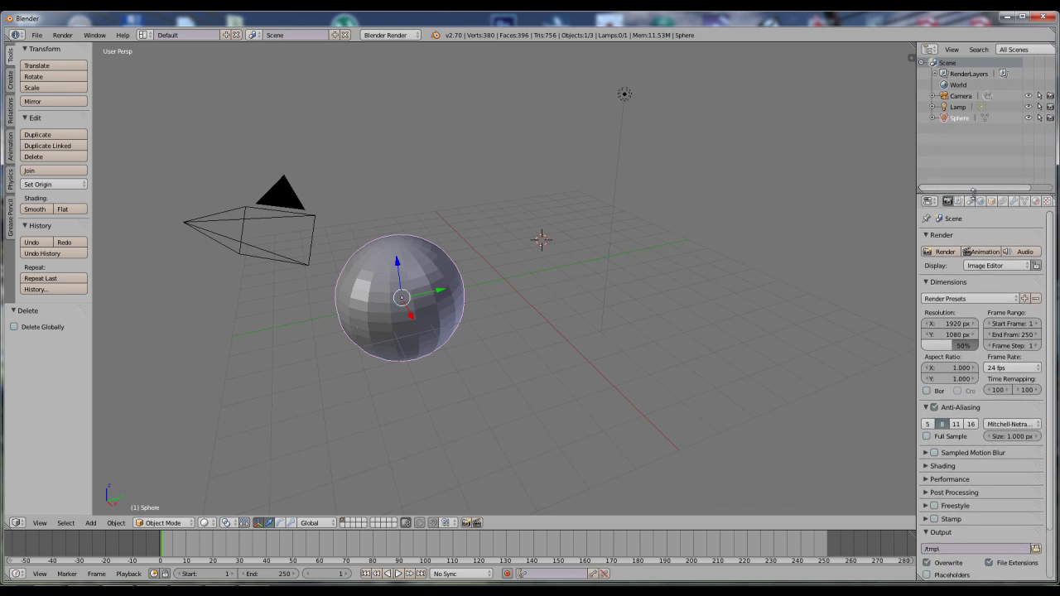
{"action": "right_click", "coordinate": [961, 121]}
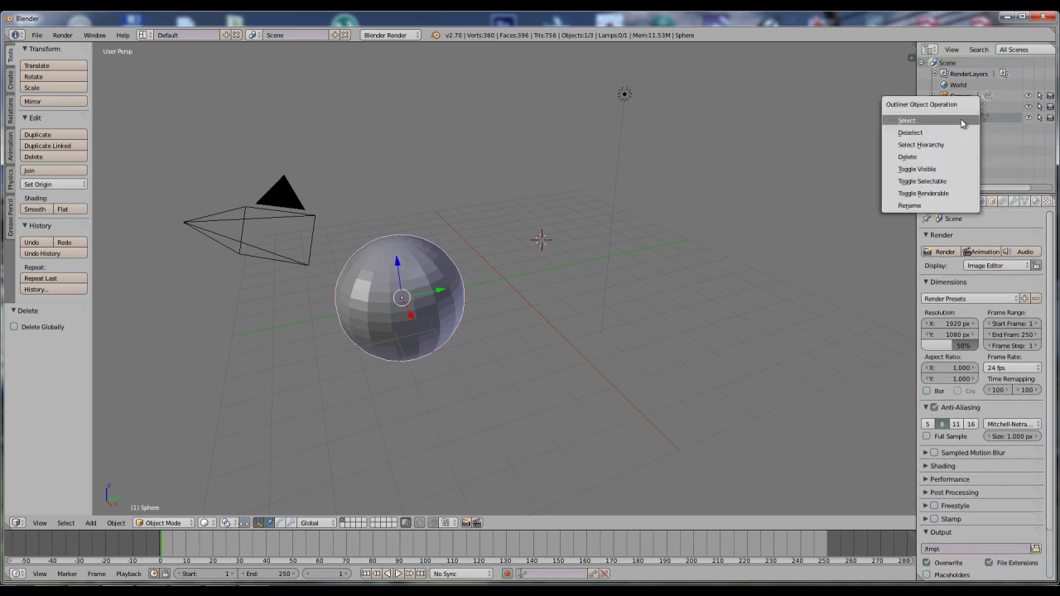
{"action": "left_click", "coordinate": [924, 157]}
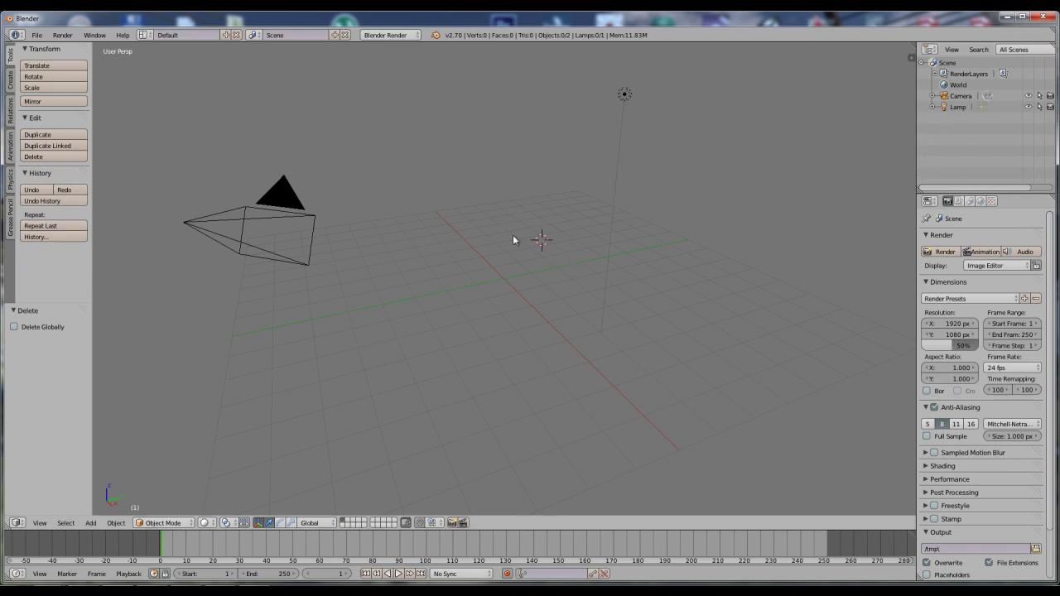
Add a new UV sphere (22 rings, size 1.930) and open the Spacebar command search.
{"action": "key", "text": "shift+a"}
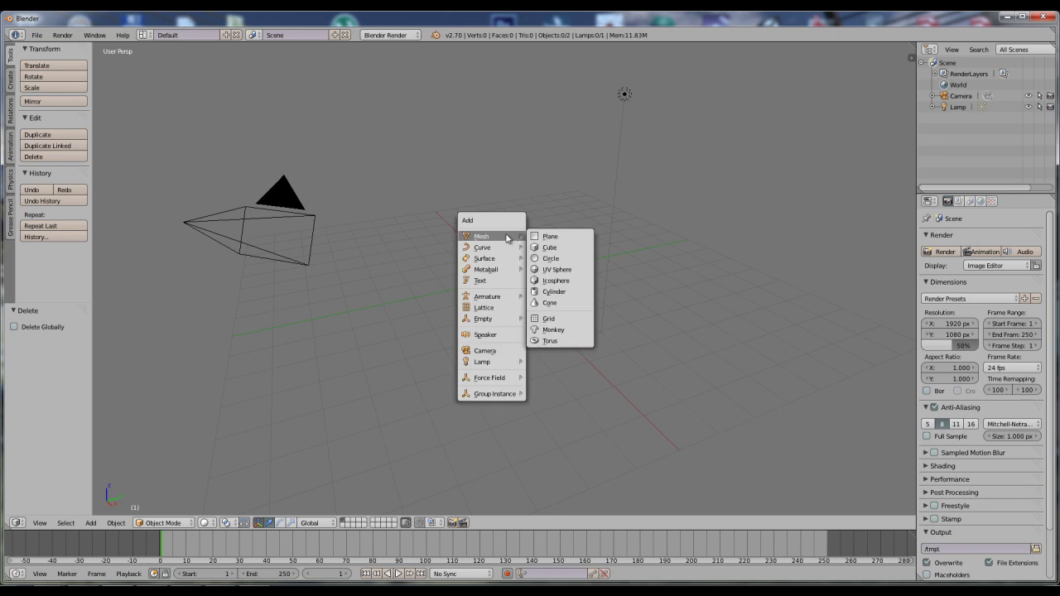
{"action": "left_click", "coordinate": [551, 270]}
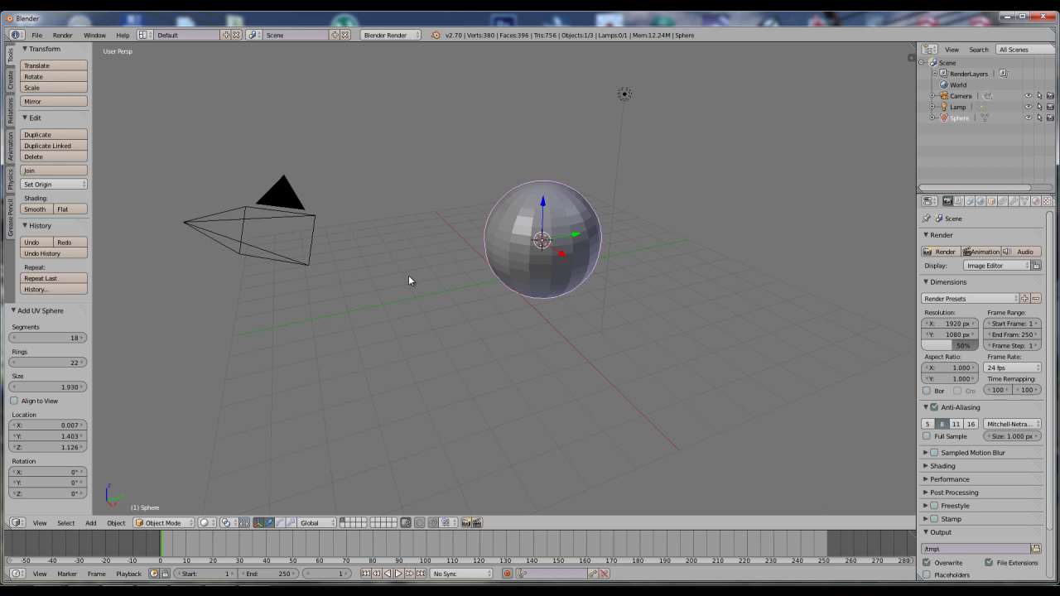
{"action": "key", "text": "space"}
{"action": "type", "text": "OpenGL Render"}
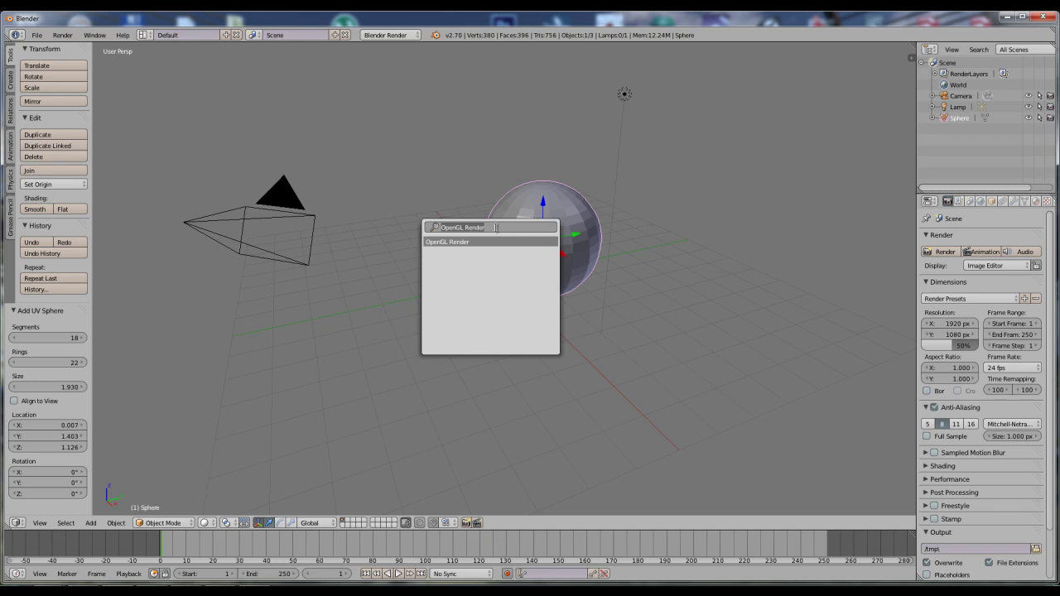
Search commands for 'dele', then for 'render' to list render commands.
{"action": "key", "text": "ctrl+a"}
{"action": "type", "text": "dele"}
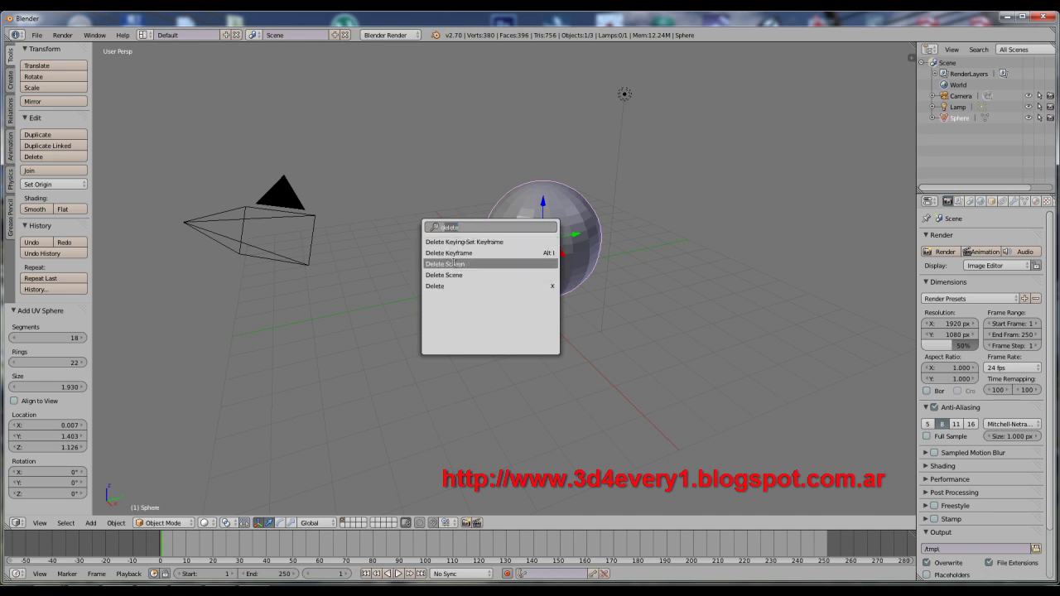
{"action": "type", "text": "render"}
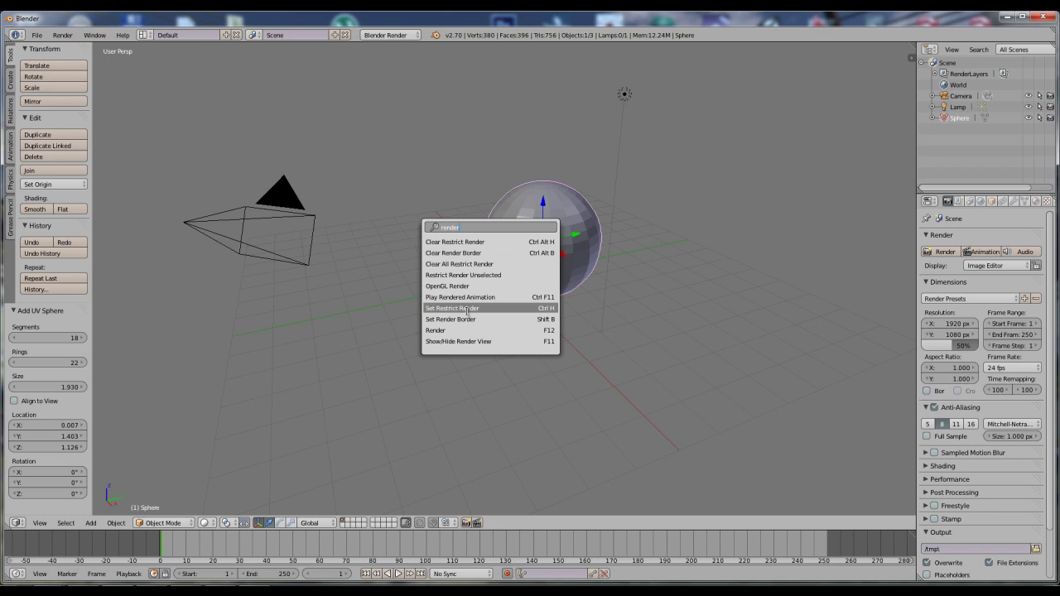
Open User Preferences by searching 'show', move the window, then close it.
{"action": "key", "text": "BackSpace"}
{"action": "key", "text": "BackSpace"}
{"action": "key", "text": "BackSpace"}
{"action": "key", "text": "BackSpace"}
{"action": "key", "text": "BackSpace"}
{"action": "key", "text": "BackSpace"}
{"action": "type", "text": "show"}
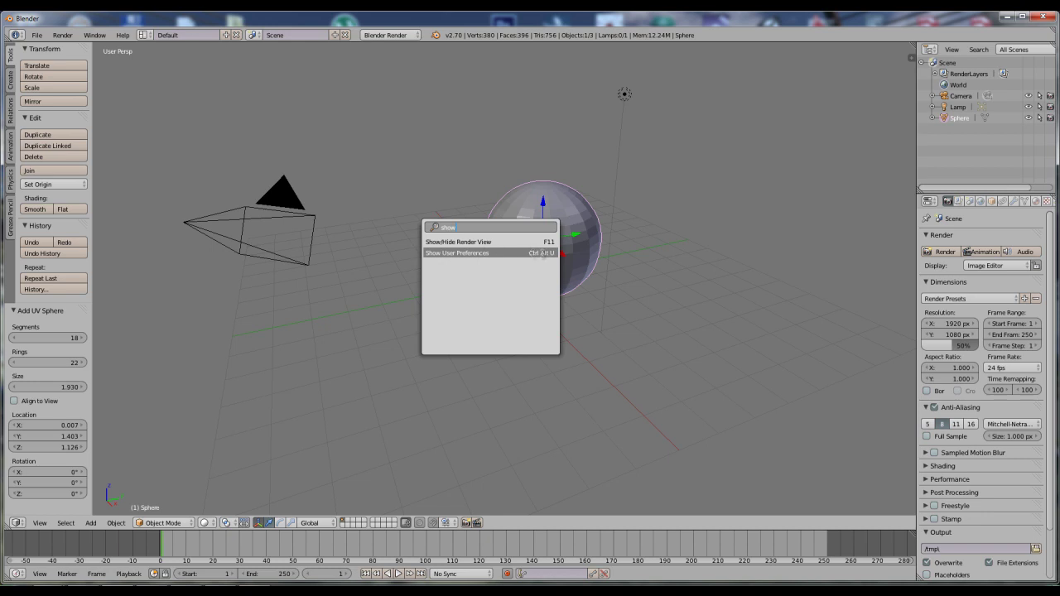
{"action": "left_click", "coordinate": [466, 254]}
{"action": "left_click_drag", "start_coordinate": [569, 132], "coordinate": [615, 106]}
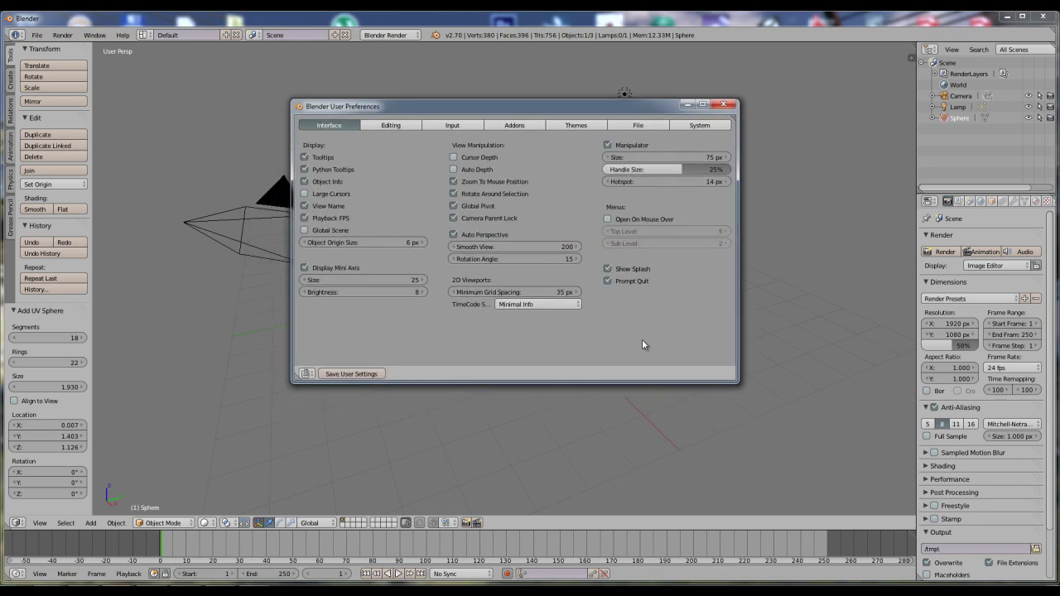
{"action": "left_click", "coordinate": [725, 105]}
Reopen User Preferences with Ctrl+Alt+U, centre it, close it, and reopen the operator search.
{"action": "key", "text": "ctrl+alt+u"}
{"action": "left_click_drag", "start_coordinate": [787, 41], "coordinate": [603, 106]}
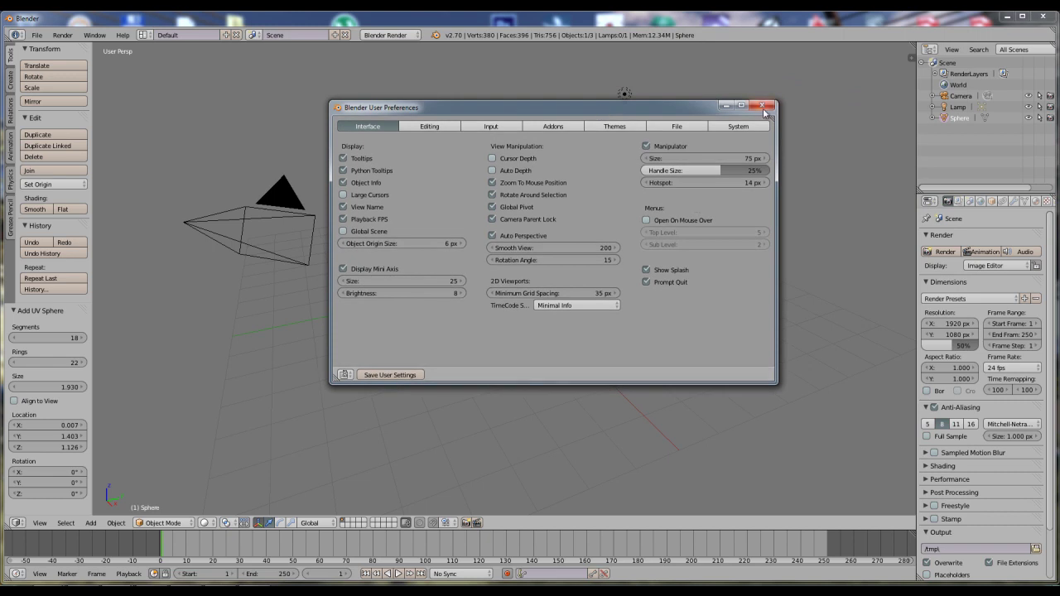
{"action": "left_click", "coordinate": [762, 106]}
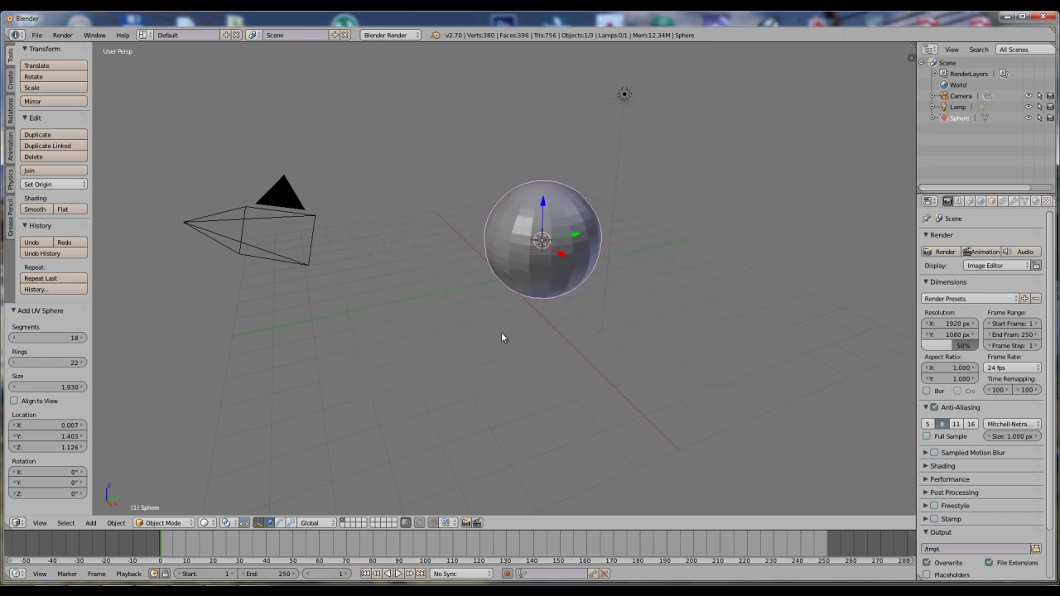
{"action": "key", "text": "space"}
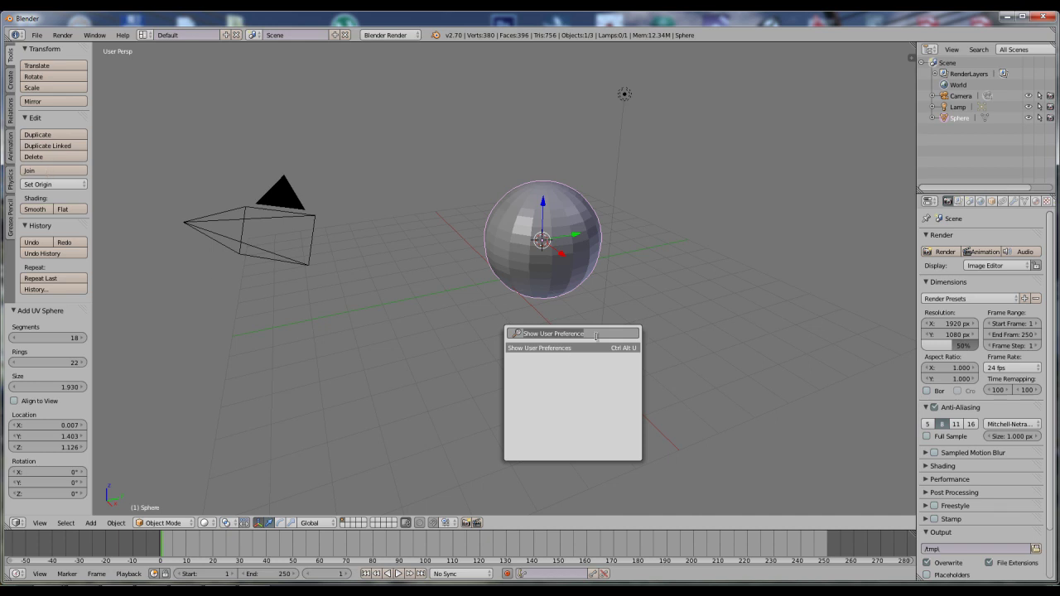
{"action": "type", "text": "joi"}
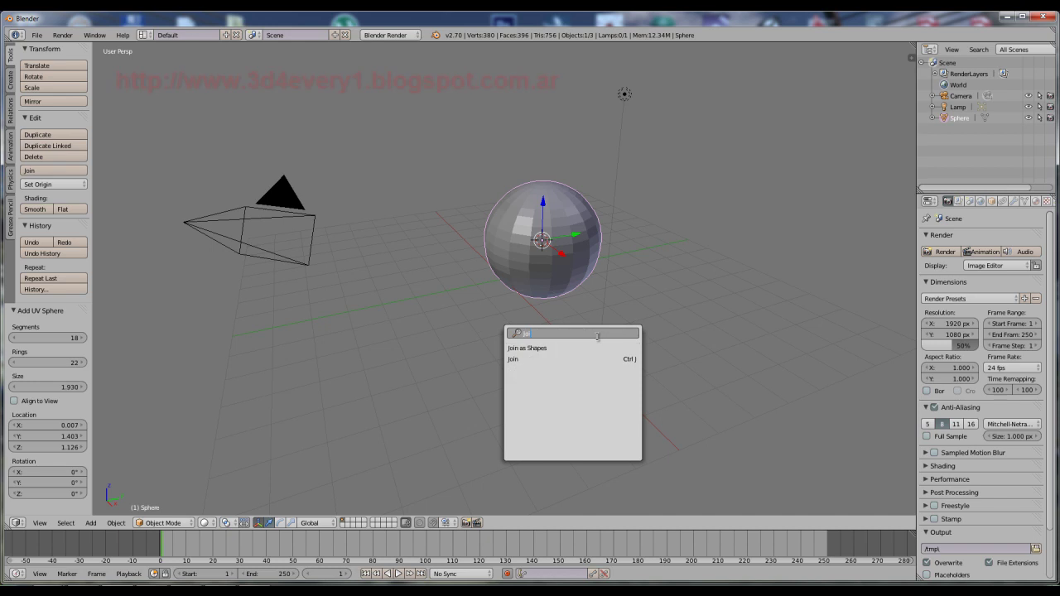
{"action": "type", "text": "n"}
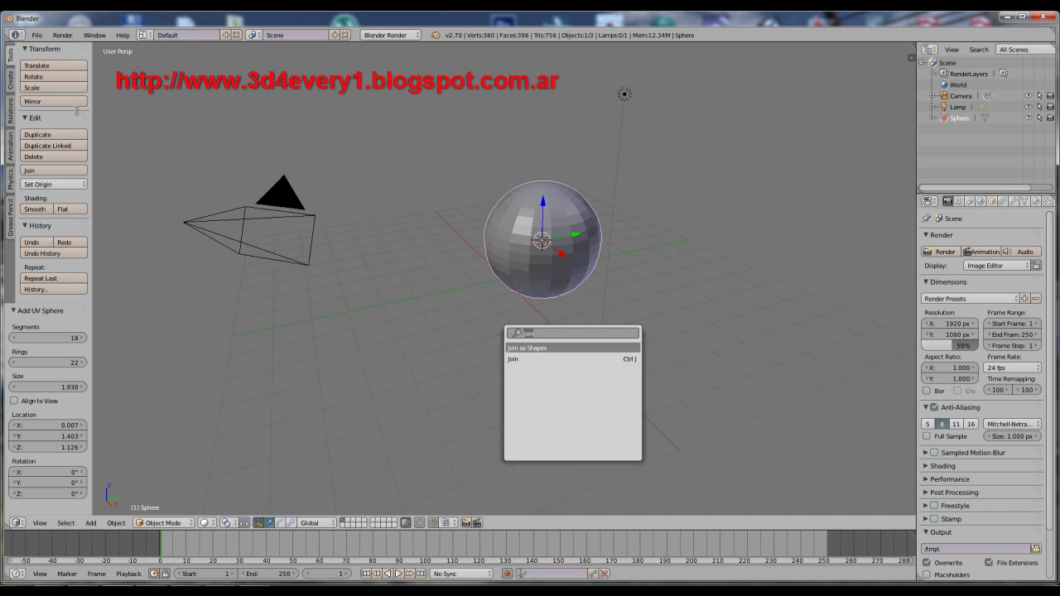
{"action": "type", "text": "mirr"}
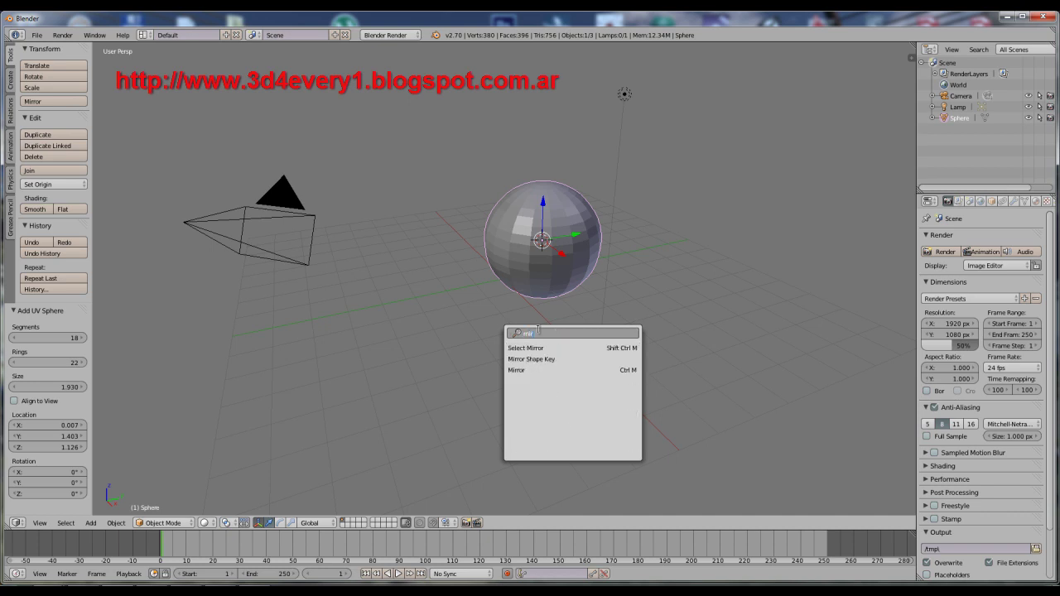
{"action": "type", "text": "or"}
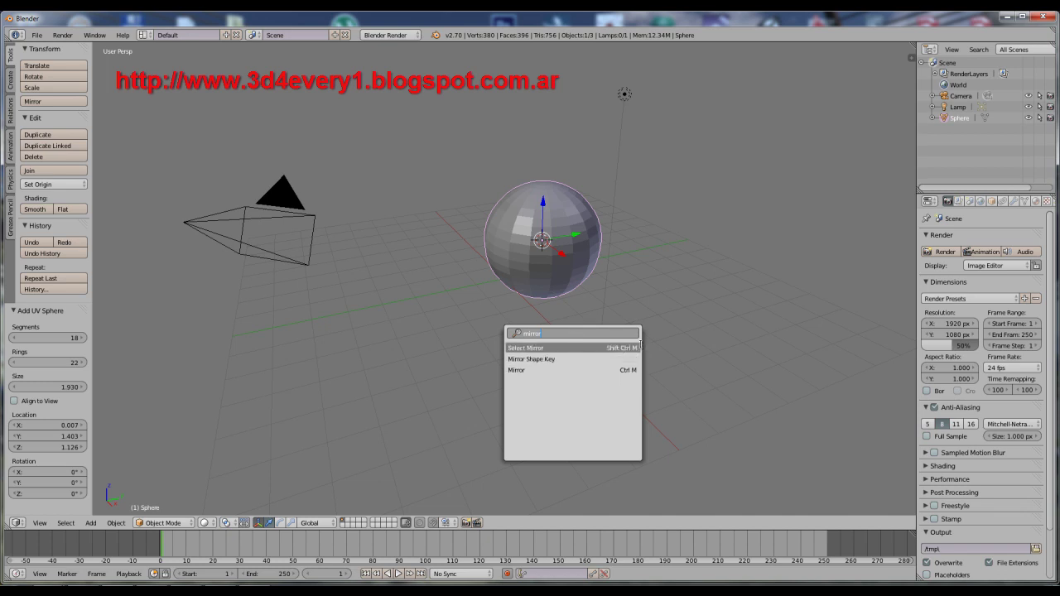
{"action": "key", "text": "Escape"}
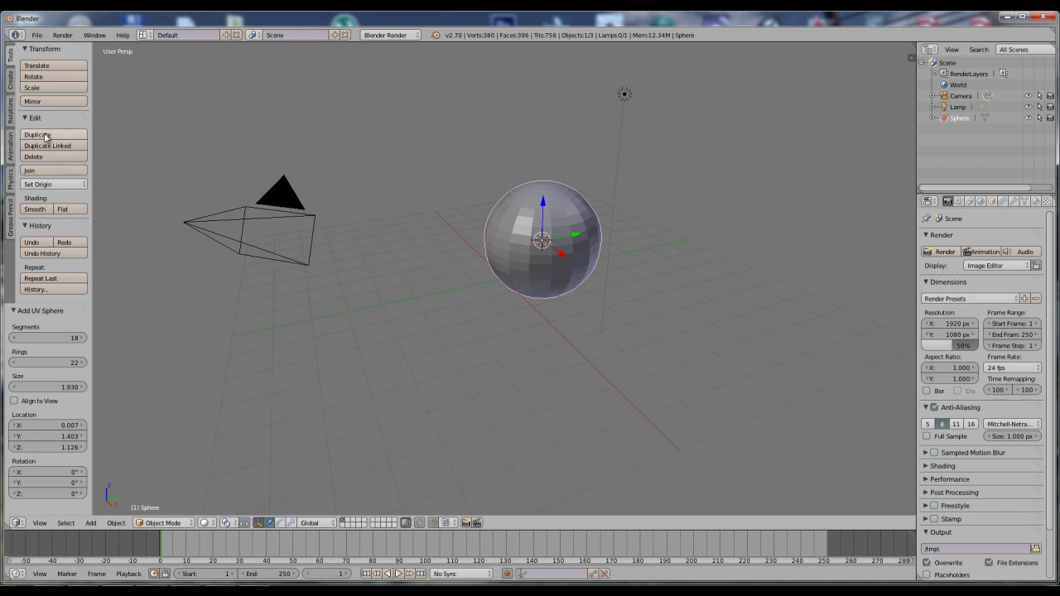
Assign a new keyboard shortcut to the Flat shading button.
{"action": "right_click", "coordinate": [69, 211]}
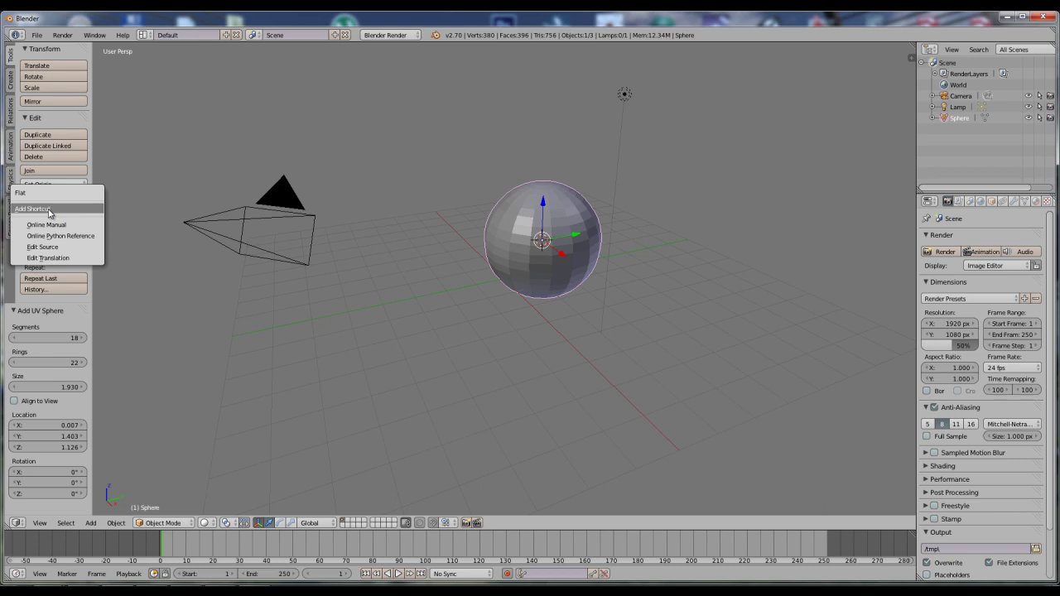
{"action": "left_click", "coordinate": [49, 212]}
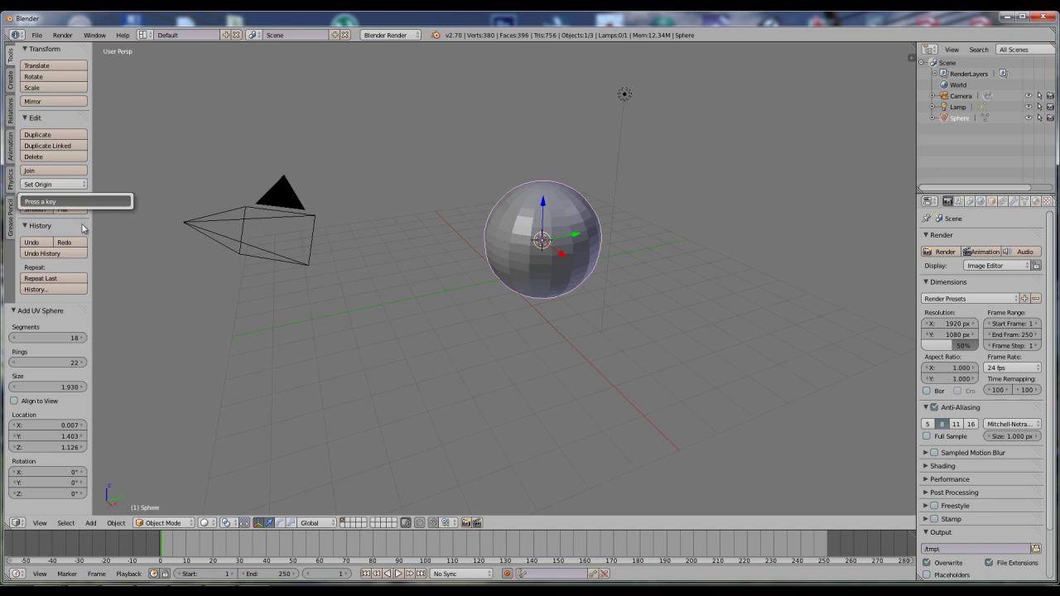
{"action": "key", "text": "Escape"}
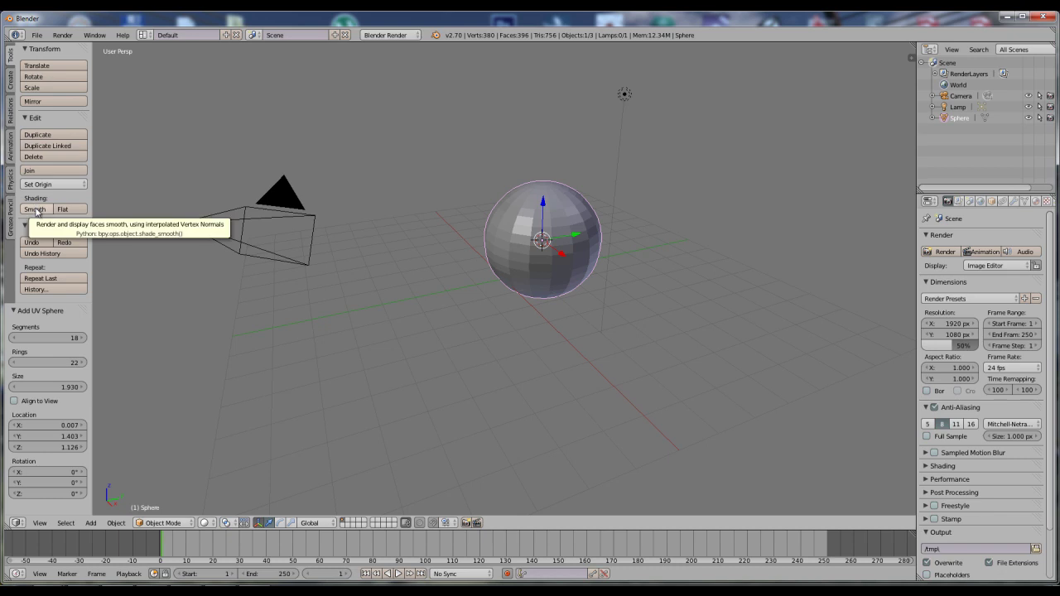
Inspect the shortcut options for the Smooth shading and Undo buttons.
{"action": "right_click", "coordinate": [35, 211]}
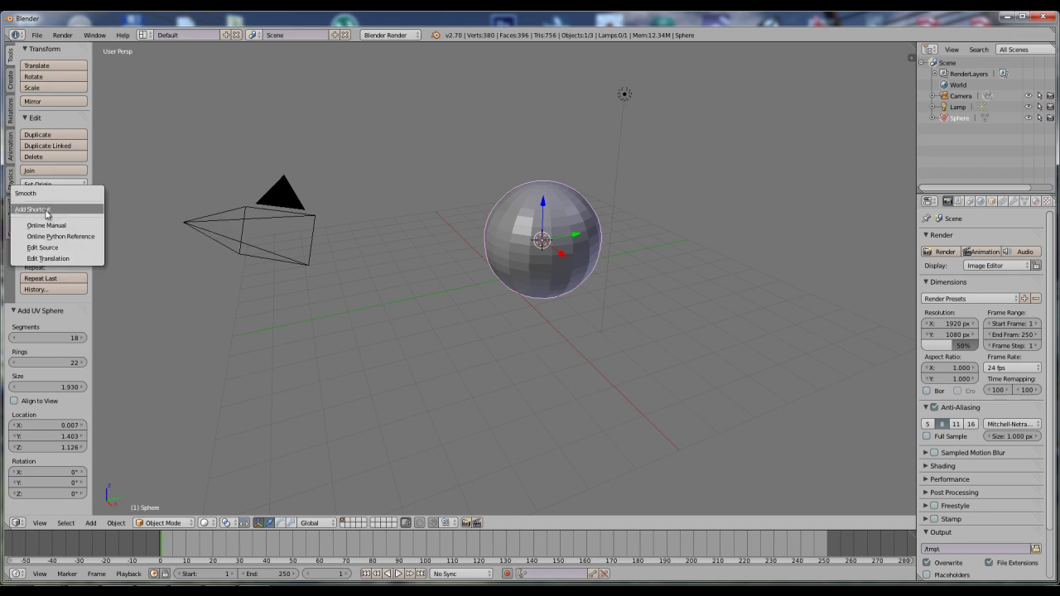
{"action": "left_click", "coordinate": [152, 188]}
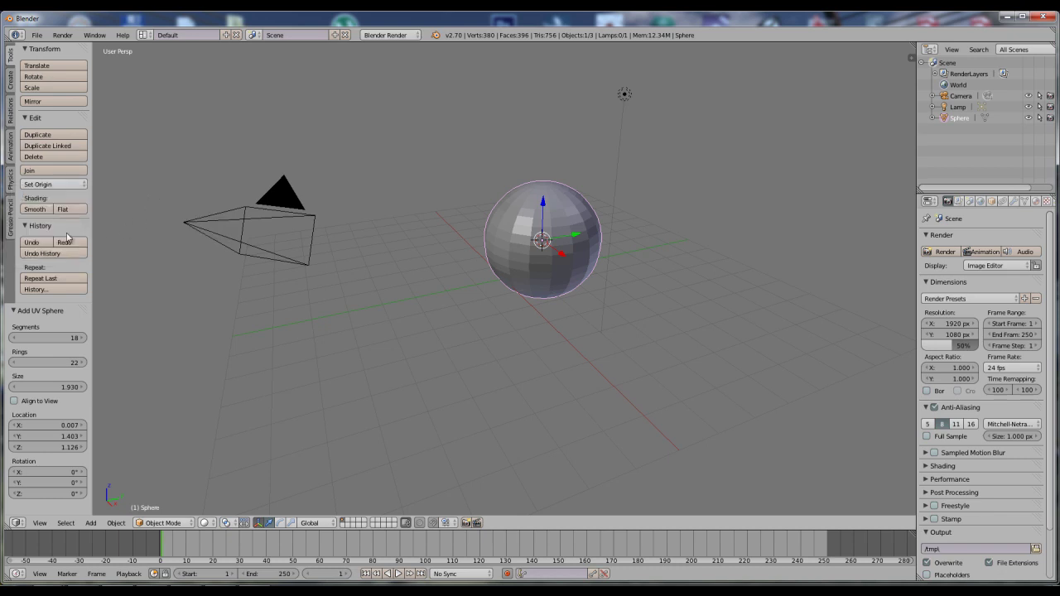
{"action": "right_click", "coordinate": [40, 243]}
Search 'undo' in operator search, inspect snapping options, then open User Preferences with Ctrl+Alt+U.
{"action": "key", "text": "space"}
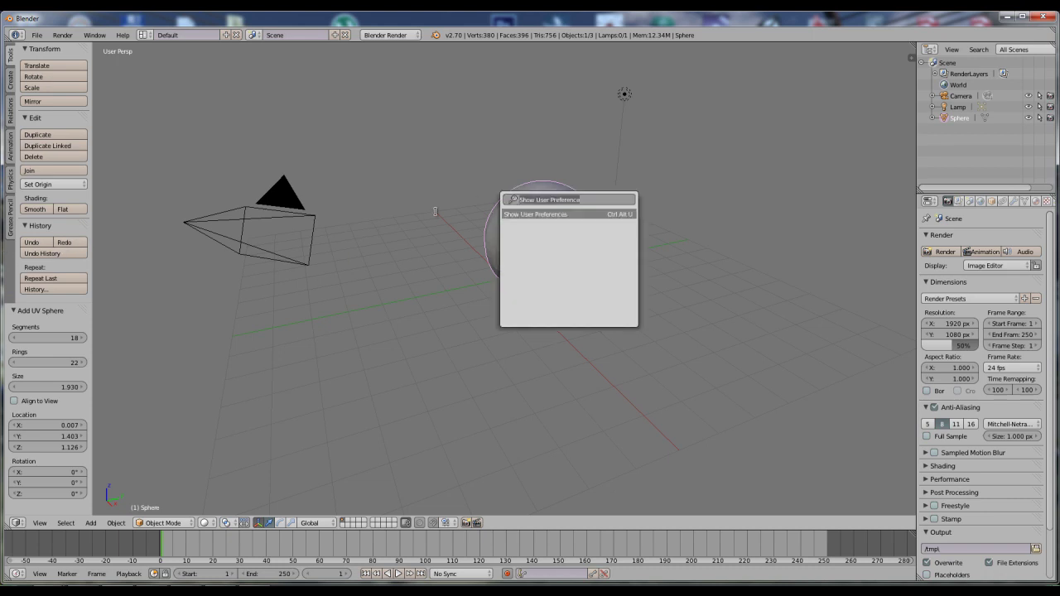
{"action": "type", "text": "undo"}
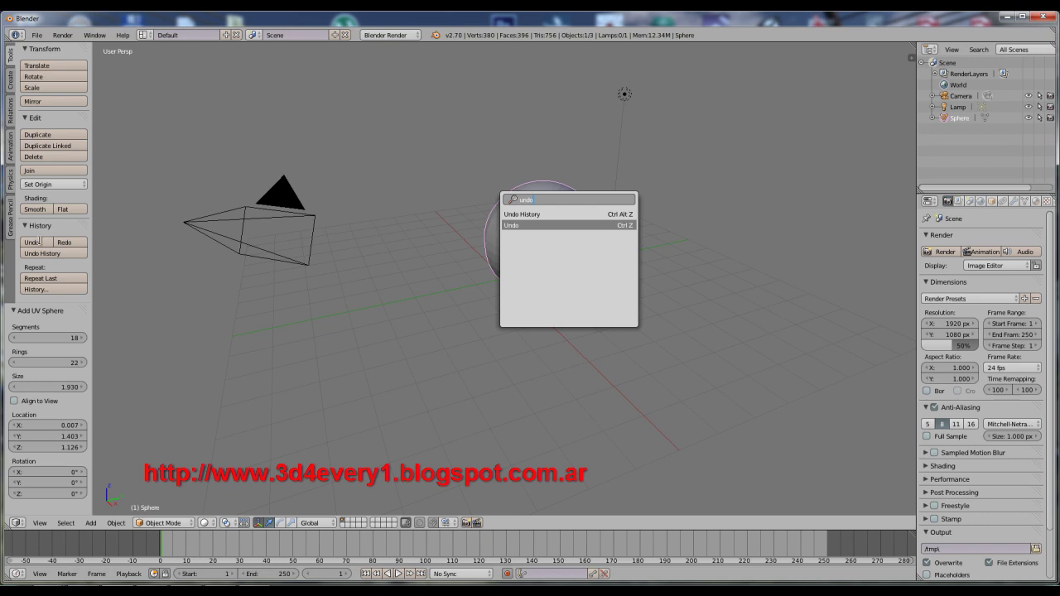
{"action": "key", "text": "Escape"}
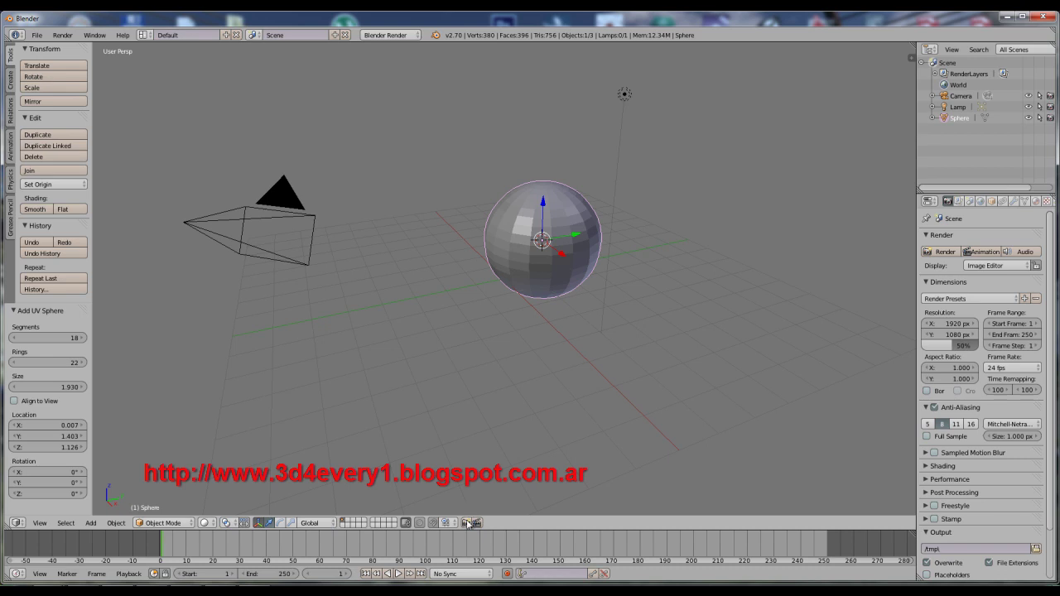
{"action": "right_click", "coordinate": [445, 526]}
{"action": "key", "text": "ctrl+alt+u"}
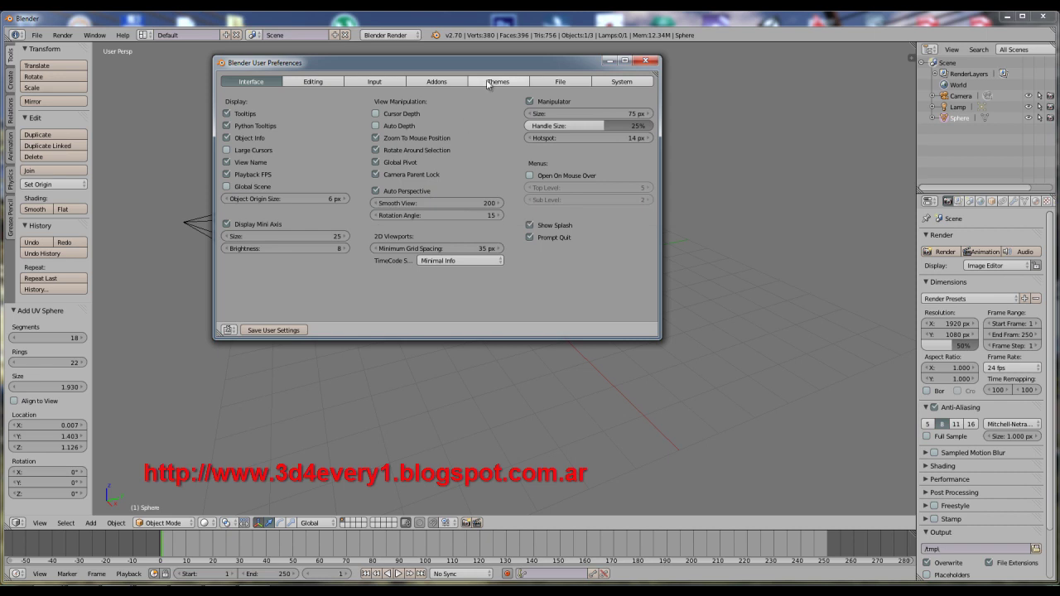
Switch preferences to Input, enlarge the window, and expand the 3D View and 3D View (Global) keymaps.
{"action": "left_click_drag", "start_coordinate": [464, 63], "coordinate": [537, 97]}
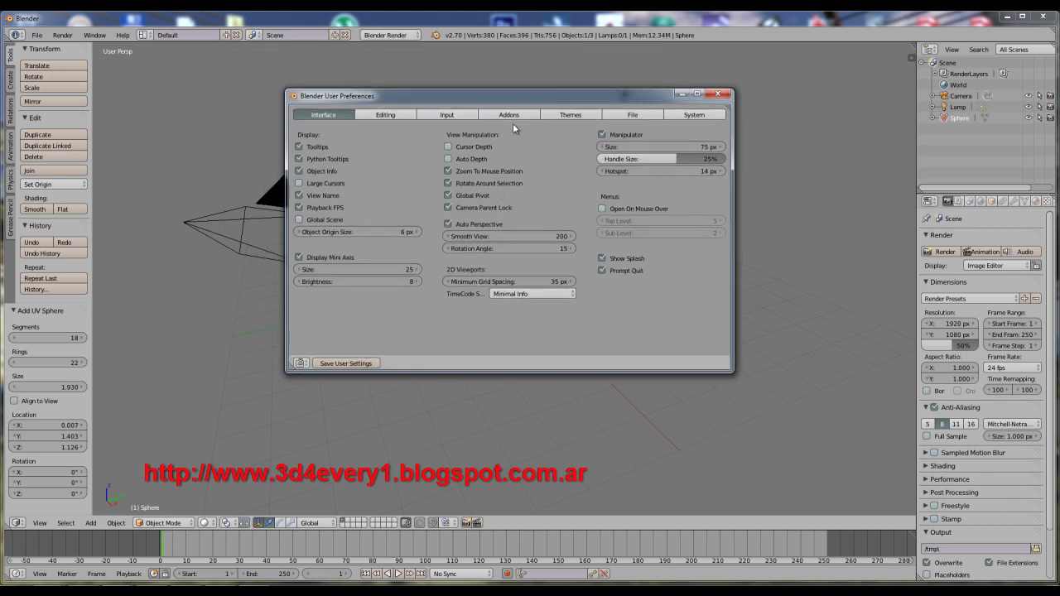
{"action": "left_click", "coordinate": [456, 118]}
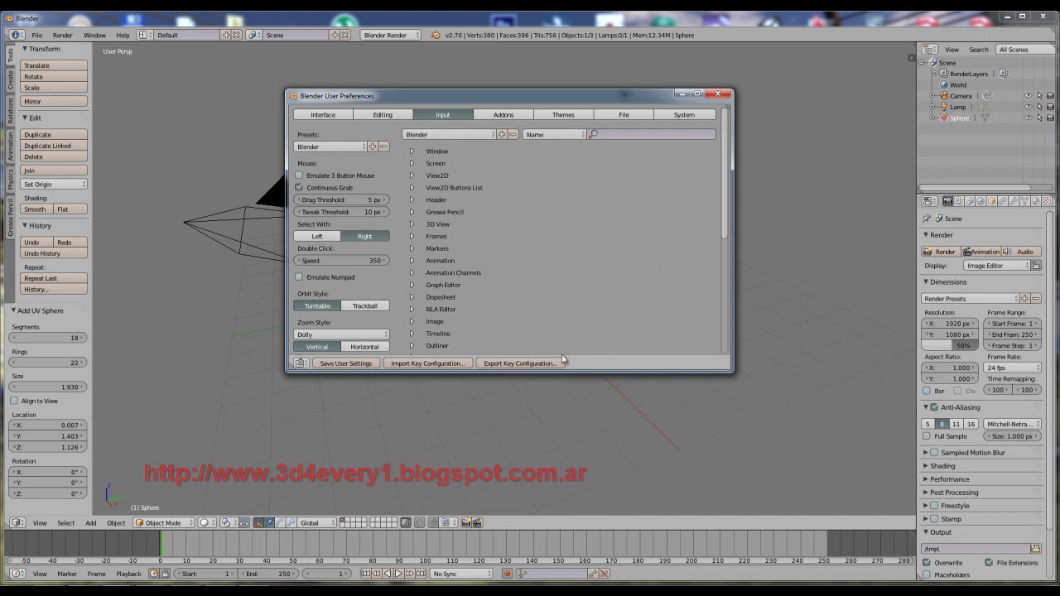
{"action": "left_click_drag", "start_coordinate": [596, 372], "coordinate": [595, 494]}
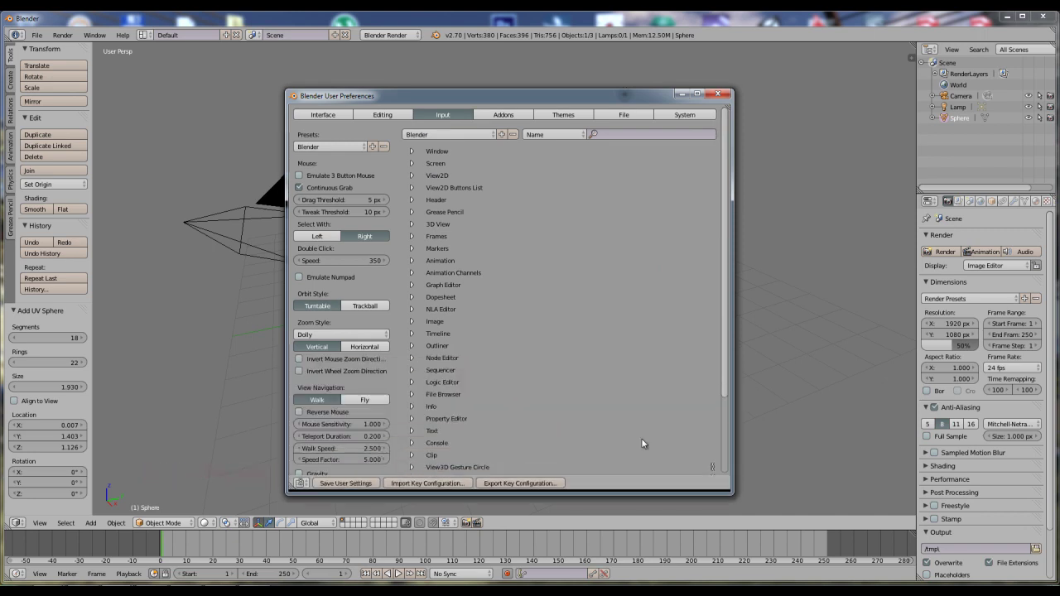
{"action": "left_click_drag", "start_coordinate": [613, 100], "coordinate": [614, 65]}
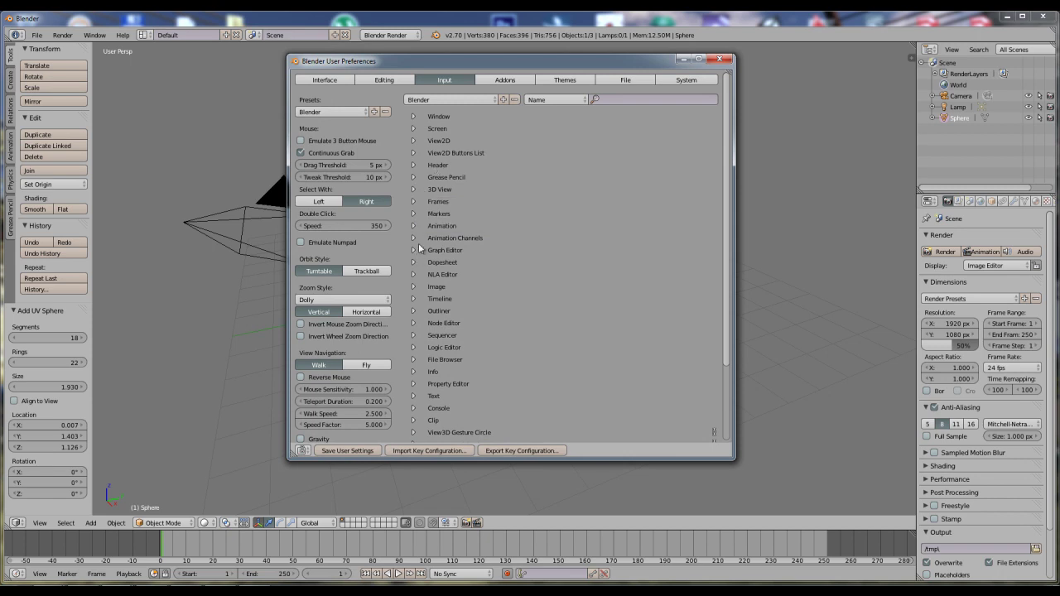
{"action": "left_click", "coordinate": [414, 190]}
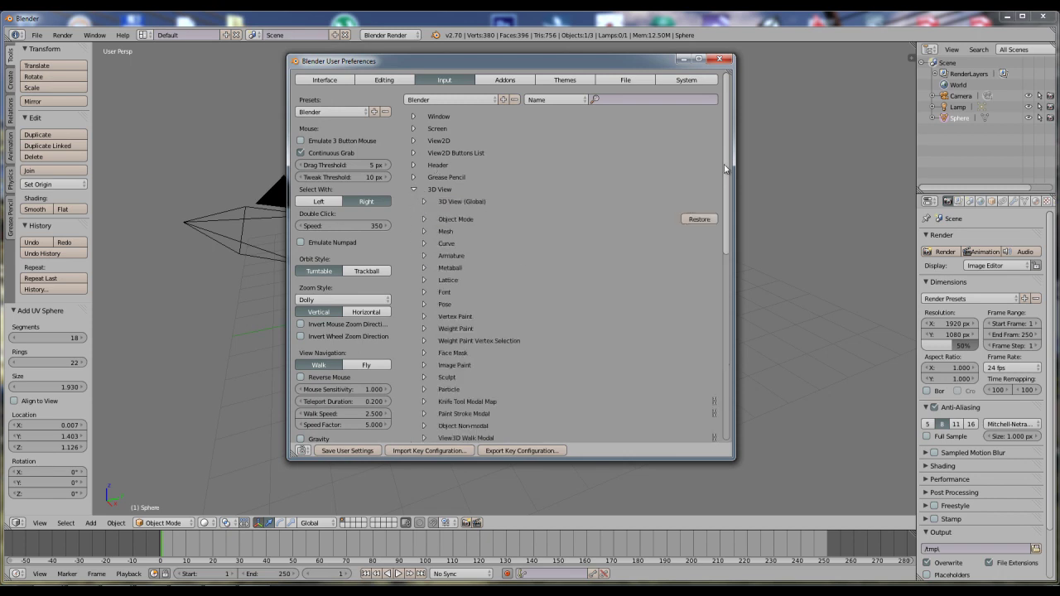
{"action": "left_click_drag", "start_coordinate": [727, 171], "coordinate": [727, 177]}
{"action": "scroll", "coordinate": [534, 99], "scroll_direction": "down", "scroll_amount": 3}
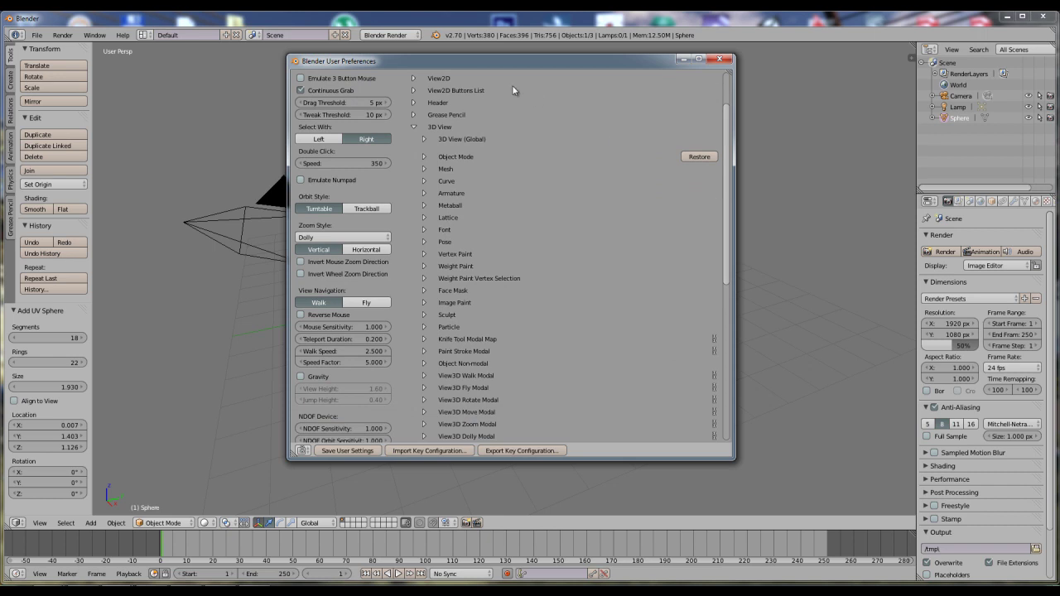
{"action": "left_click", "coordinate": [423, 156]}
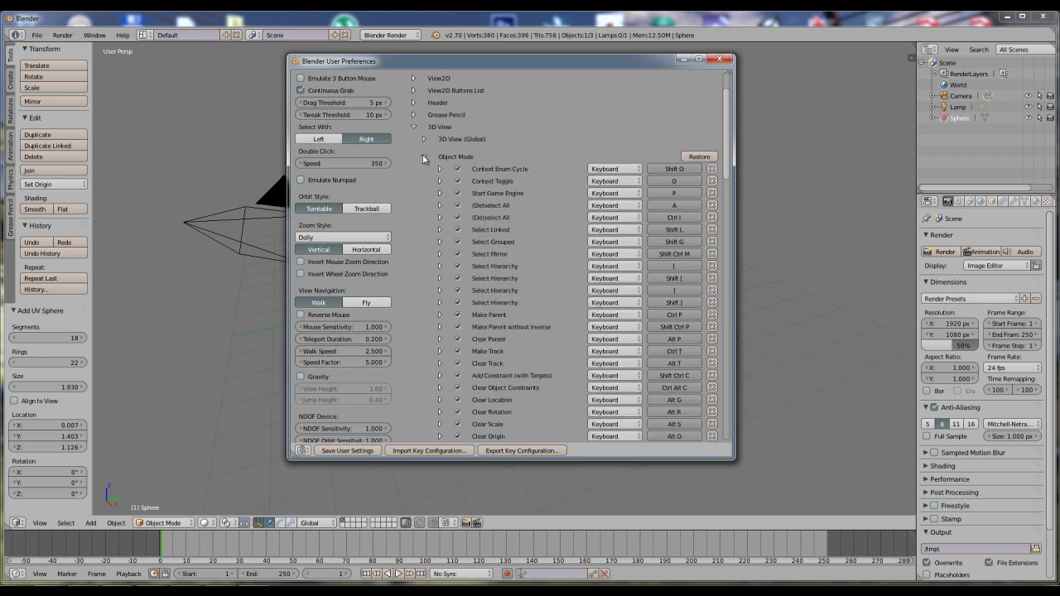
{"action": "left_click", "coordinate": [423, 156]}
{"action": "left_click", "coordinate": [424, 139]}
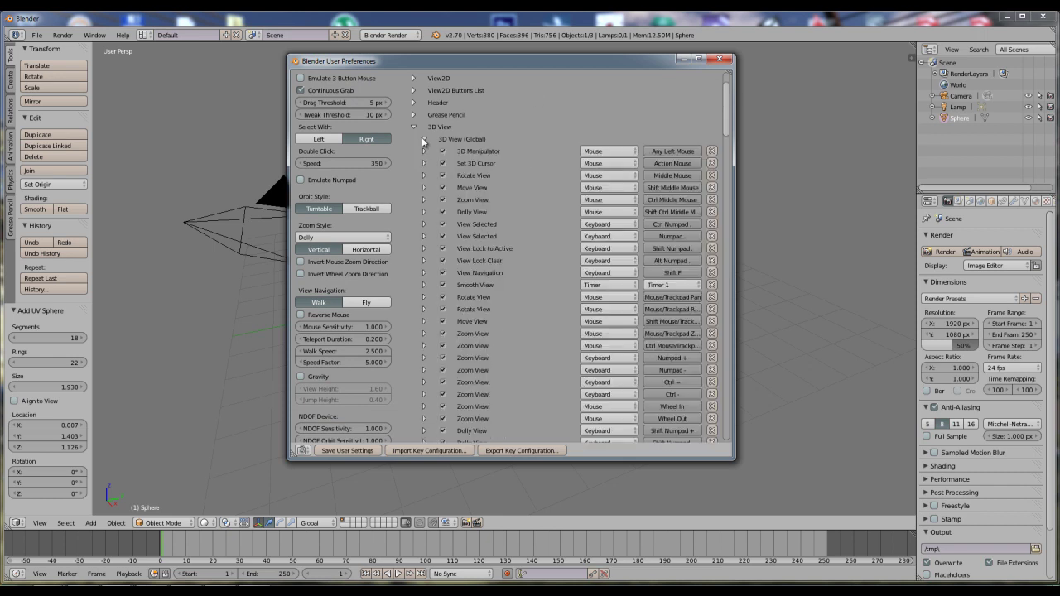
{"action": "scroll", "coordinate": [732, 116], "scroll_direction": "down", "scroll_amount": 2}
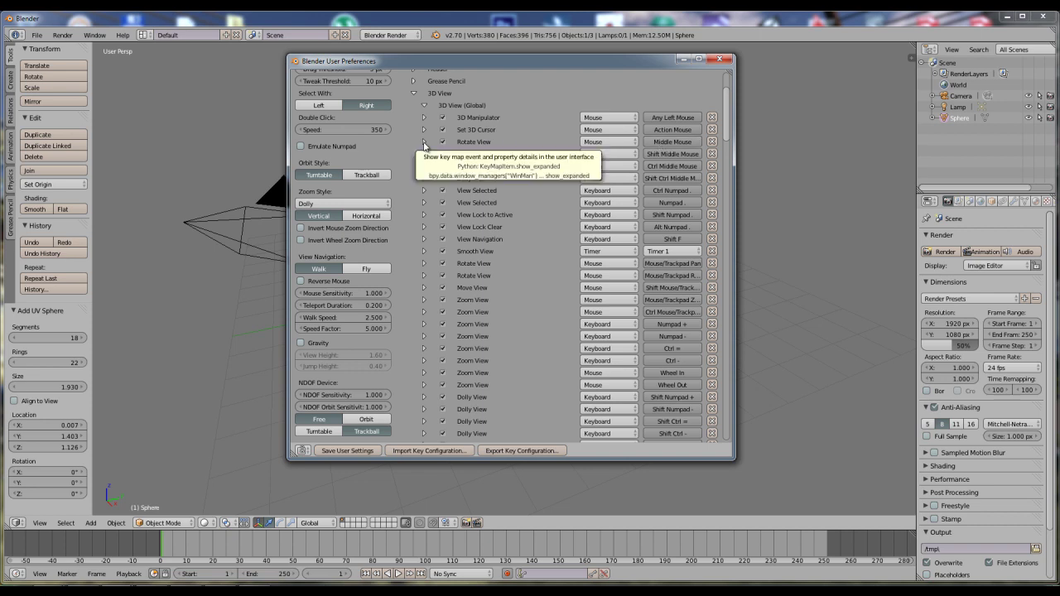
Expand Rotate View, enable its Alt modifier, and close User Preferences.
{"action": "left_click", "coordinate": [424, 143]}
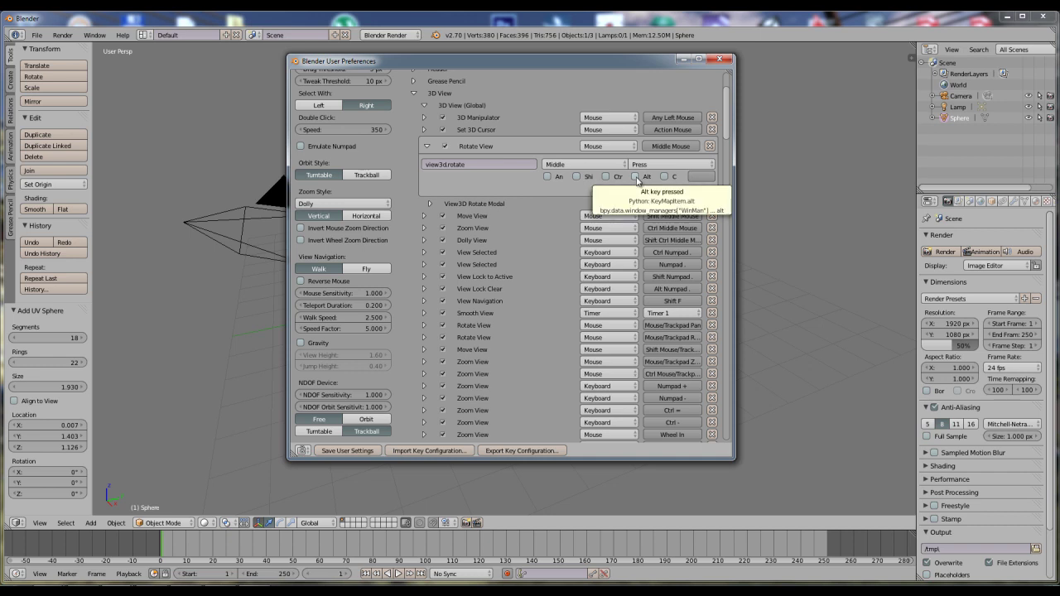
{"action": "left_click", "coordinate": [636, 178]}
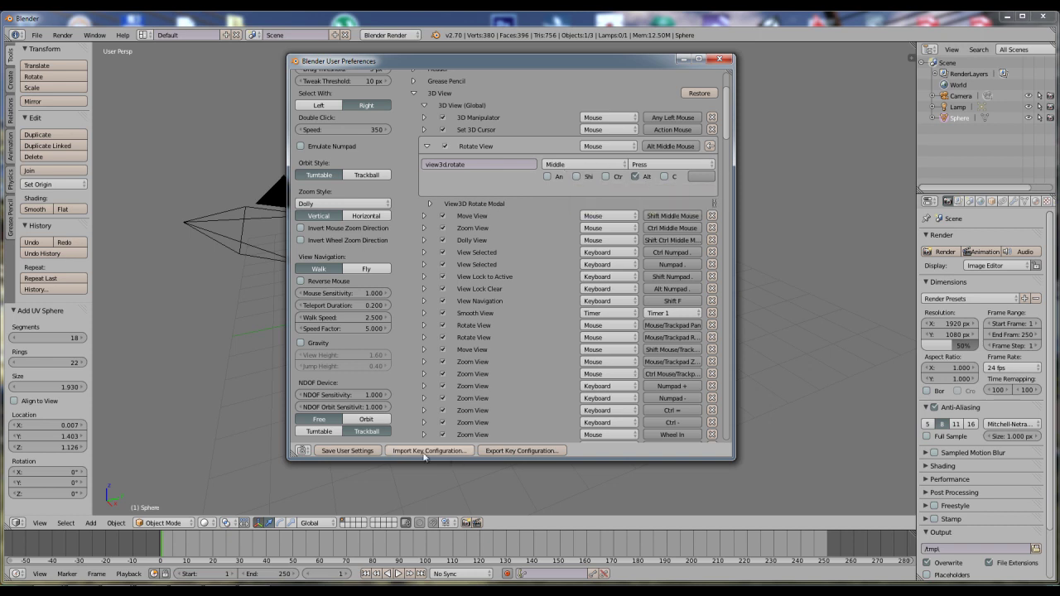
{"action": "left_click", "coordinate": [359, 451]}
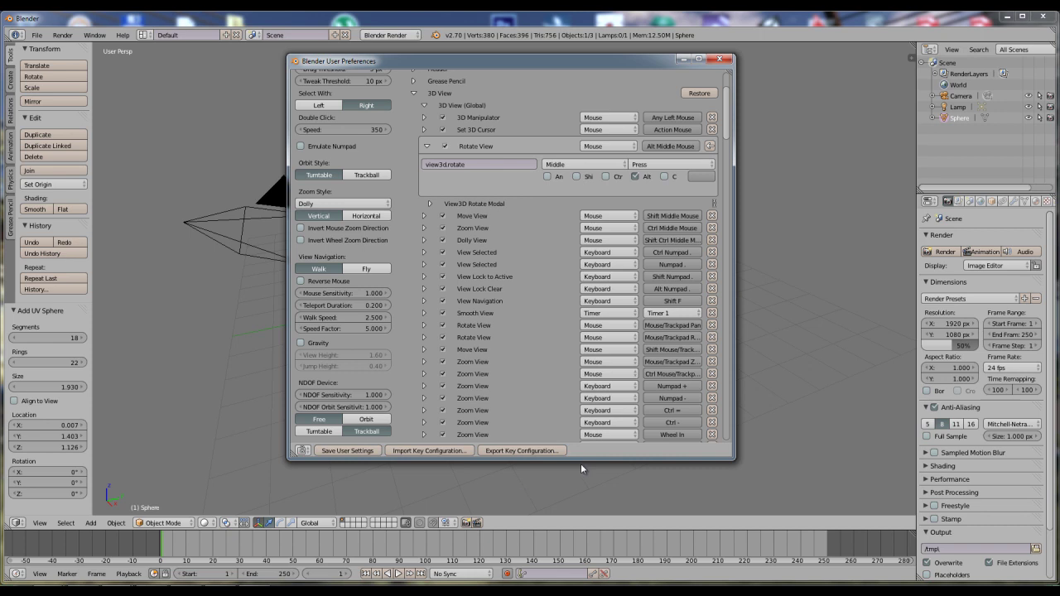
{"action": "left_click", "coordinate": [719, 59]}
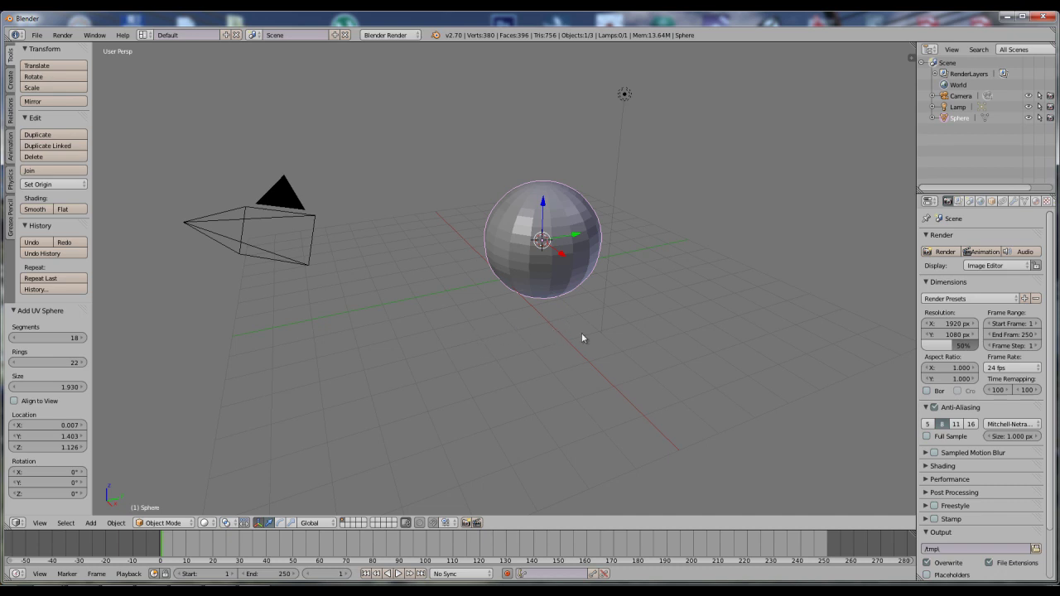
Orbit around the sphere, then reopen User Preferences with Ctrl+Alt+U, centred on screen.
{"action": "mouse_move", "coordinate": [670, 305]}
{"action": "middle_mouse_down"}
{"action": "mouse_move", "coordinate": [527, 326]}
{"action": "mouse_move", "coordinate": [677, 279]}
{"action": "mouse_move", "coordinate": [585, 334]}
{"action": "mouse_move", "coordinate": [602, 326]}
{"action": "middle_mouse_up"}
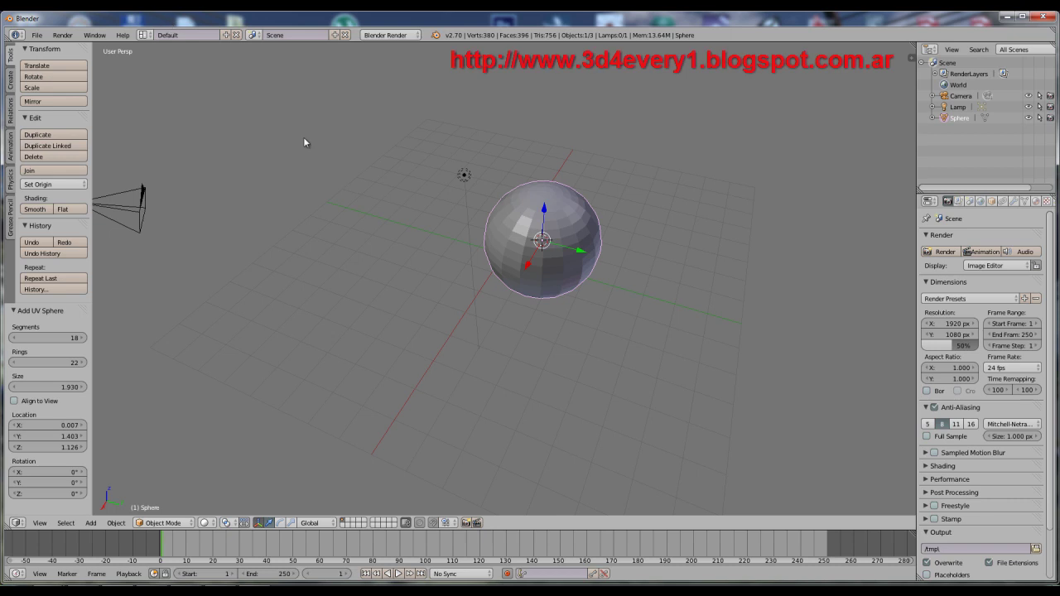
{"action": "key", "text": "ctrl+alt+u"}
{"action": "left_click_drag", "start_coordinate": [396, 23], "coordinate": [565, 86]}
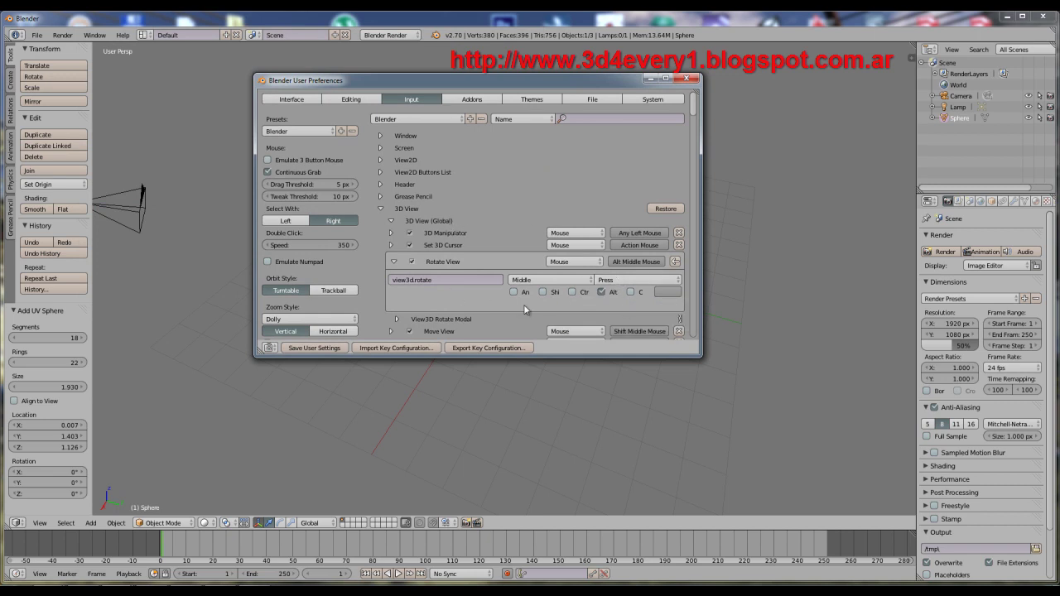
Restore the 3D View keymap to plain Middle Mouse rotate, save user settings, and scroll the list.
{"action": "left_click", "coordinate": [666, 208]}
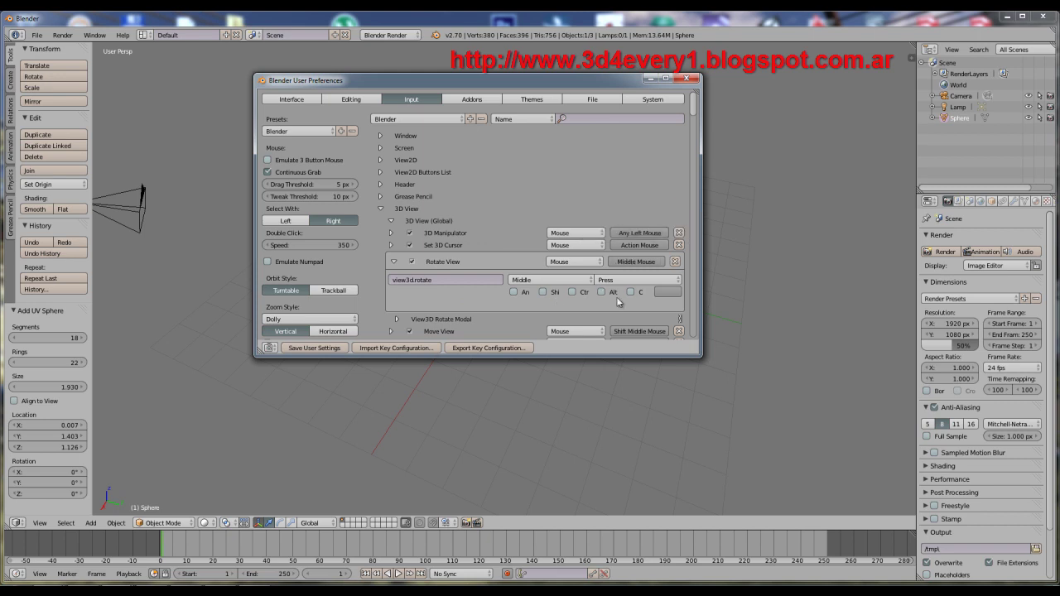
{"action": "left_click", "coordinate": [339, 348]}
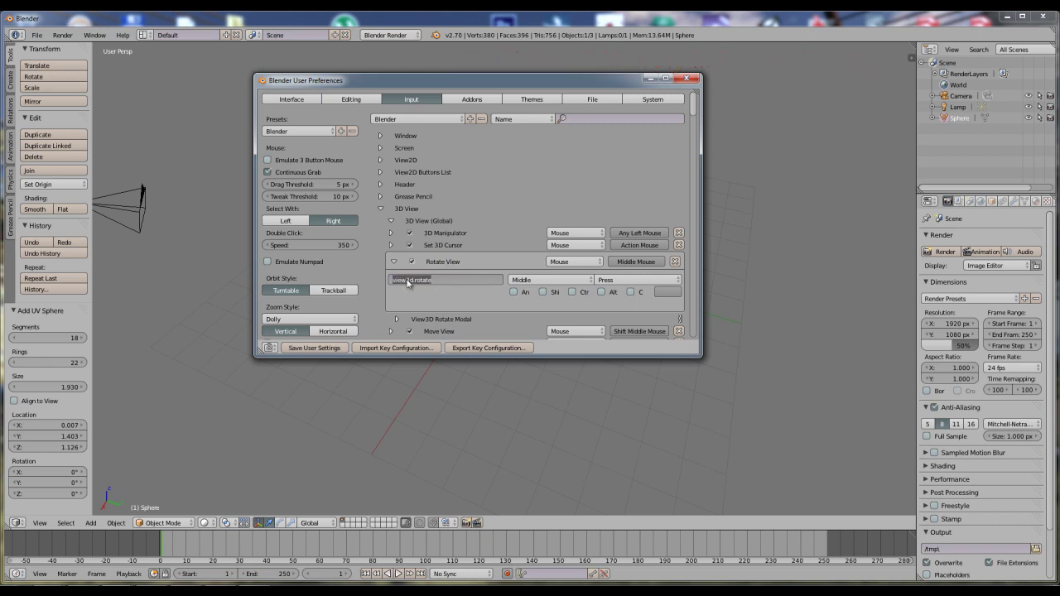
{"action": "left_click", "coordinate": [407, 282]}
{"action": "left_click", "coordinate": [696, 114]}
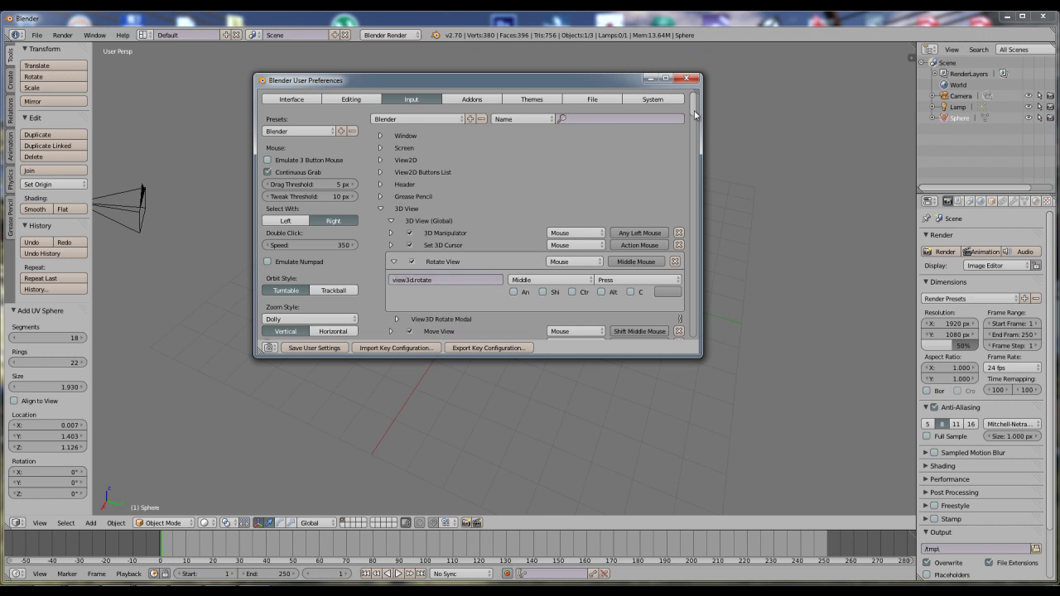
{"action": "left_click_drag", "start_coordinate": [694, 108], "coordinate": [694, 121]}
{"action": "left_click_drag", "start_coordinate": [692, 145], "coordinate": [693, 280]}
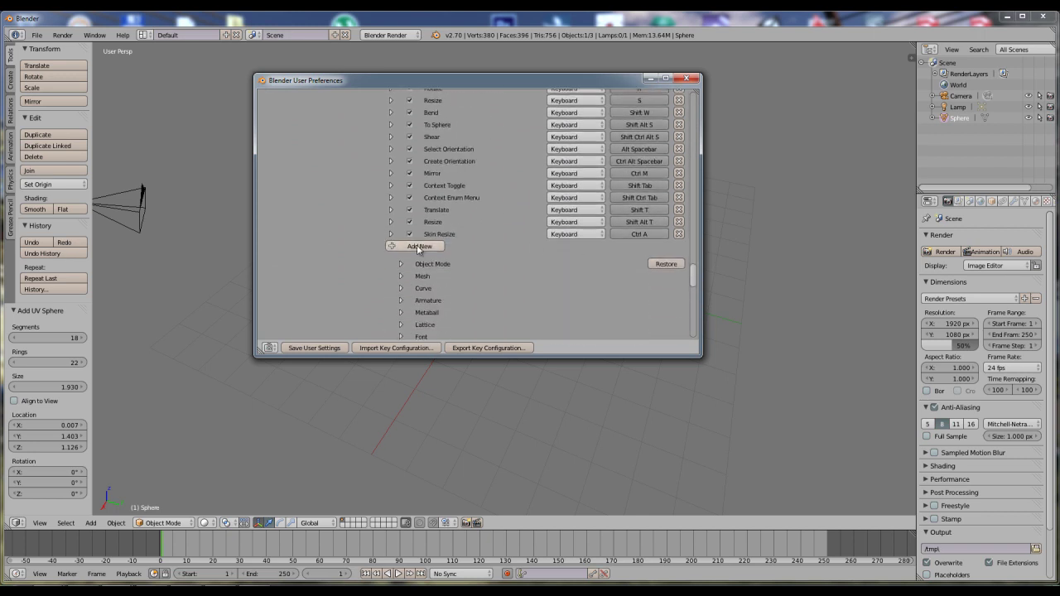
{"action": "left_click", "coordinate": [415, 247]}
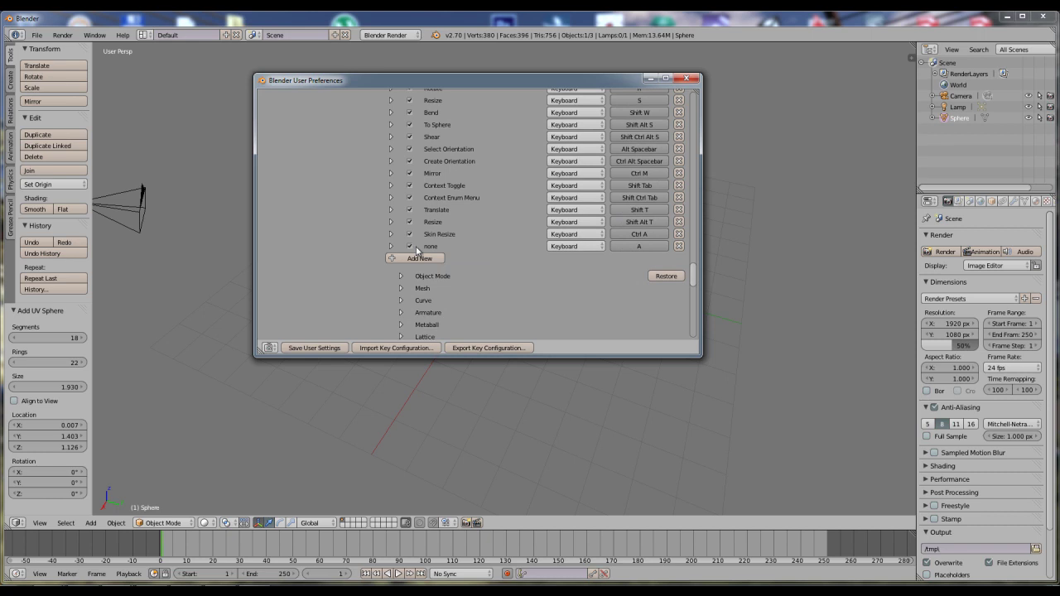
{"action": "left_click", "coordinate": [391, 251]}
{"action": "left_click", "coordinate": [411, 270]}
{"action": "type", "text": "view3d.rotate"}
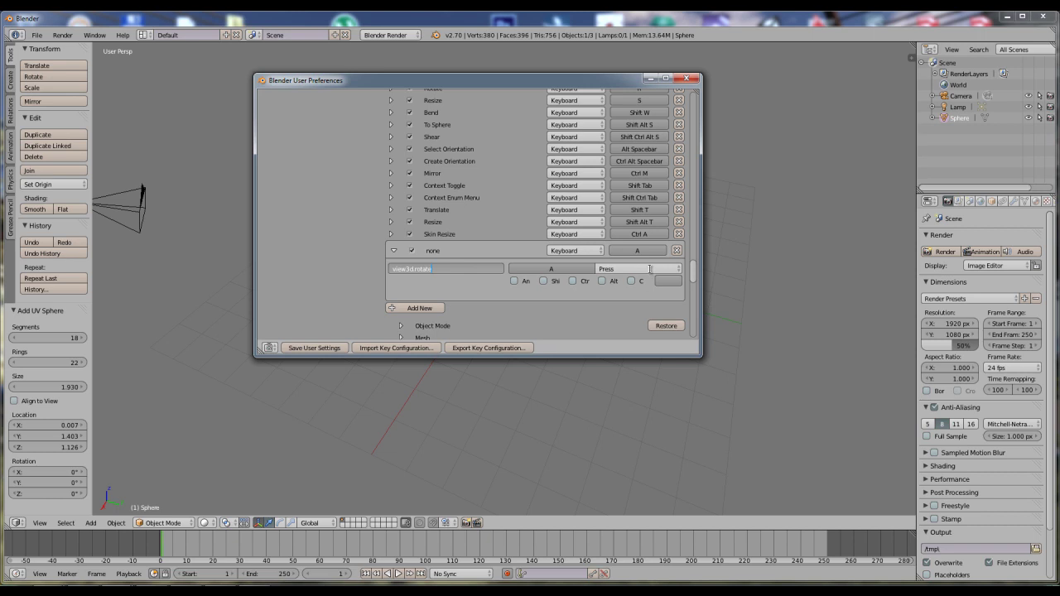
{"action": "key", "text": "Return"}
{"action": "left_click", "coordinate": [564, 269]}
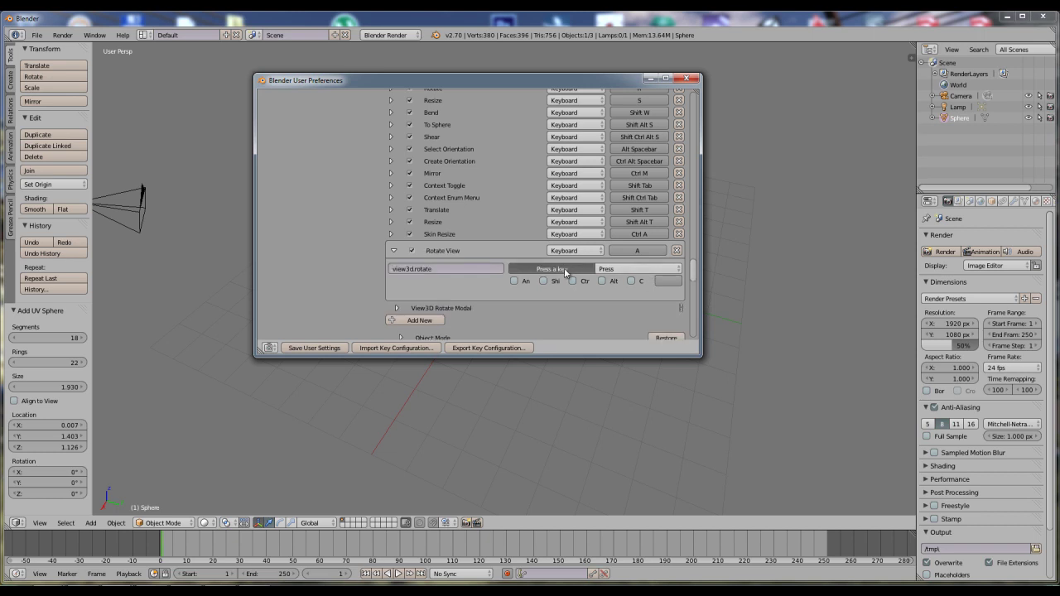
{"action": "left_click", "coordinate": [561, 271]}
{"action": "left_click", "coordinate": [640, 269]}
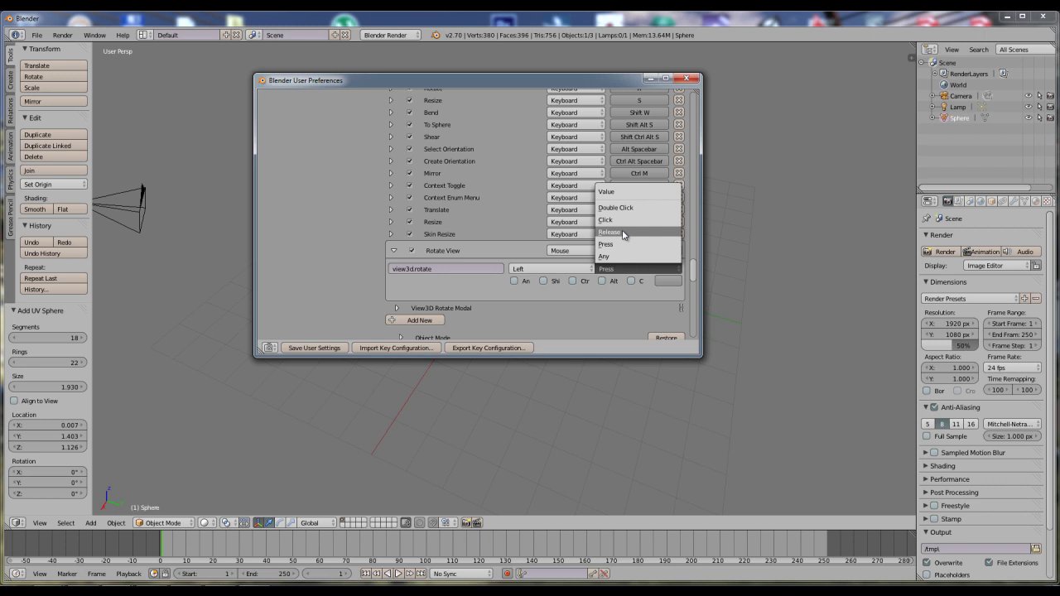
{"action": "left_click", "coordinate": [623, 245]}
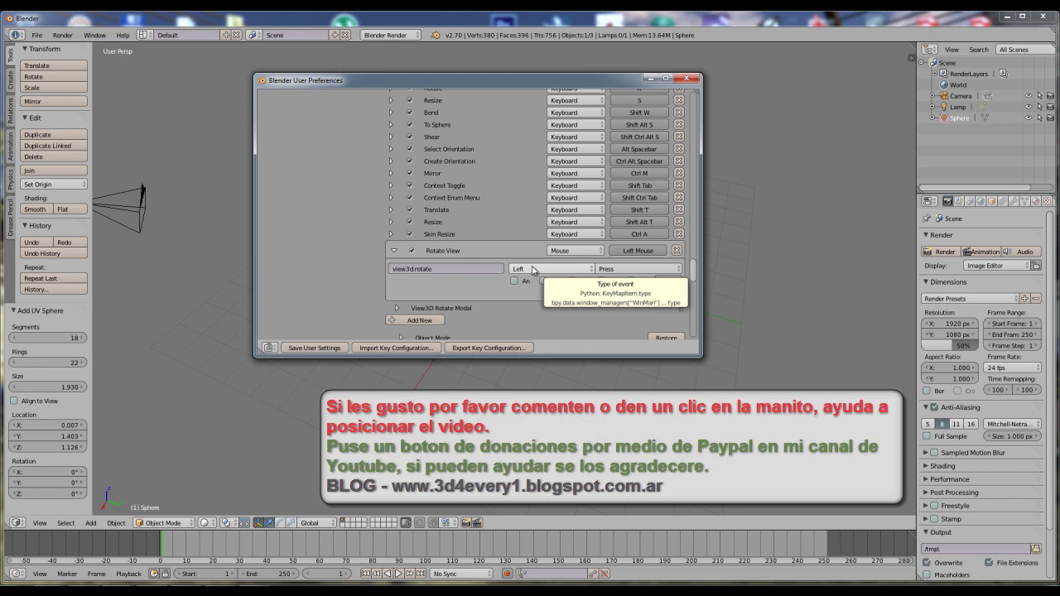
{"action": "left_click", "coordinate": [617, 269]}
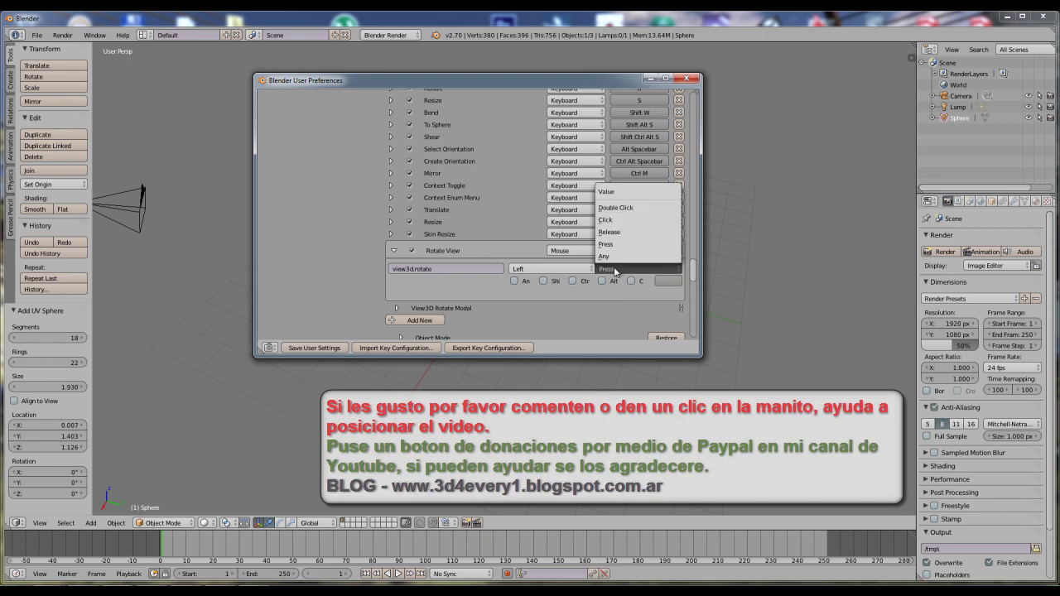
{"action": "left_click", "coordinate": [621, 221]}
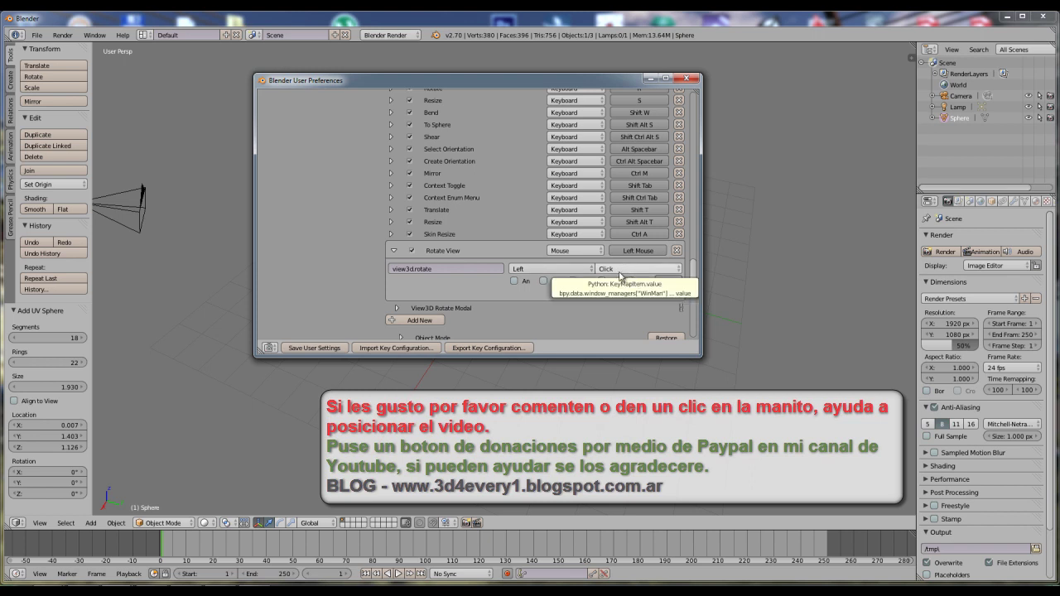
Delete the new Rotate View entry and scroll back to the top of the Input list.
{"action": "left_click", "coordinate": [678, 251]}
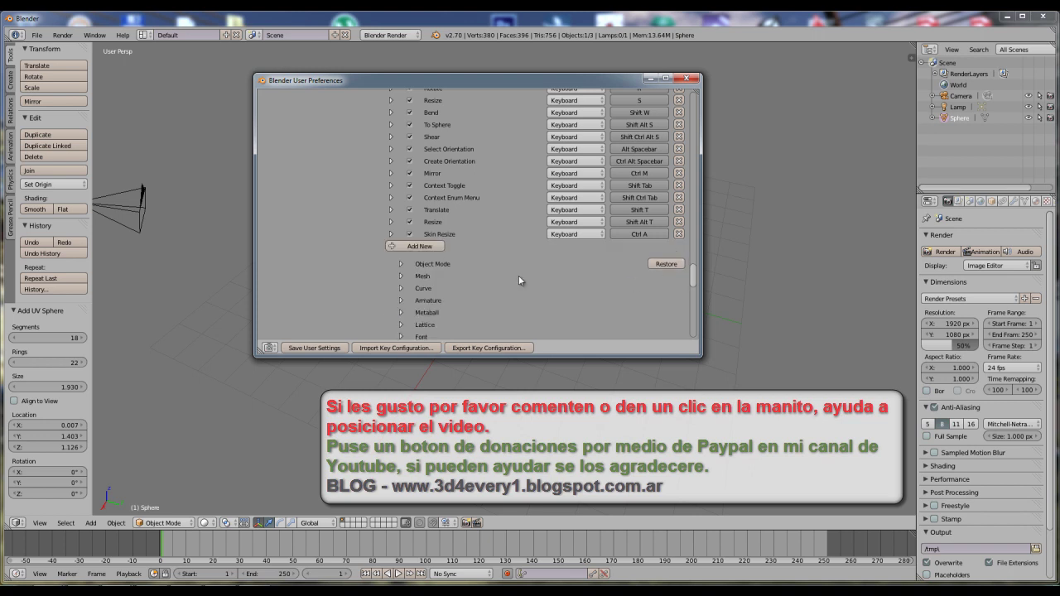
{"action": "scroll", "coordinate": [444, 234], "scroll_direction": "up", "scroll_amount": 3}
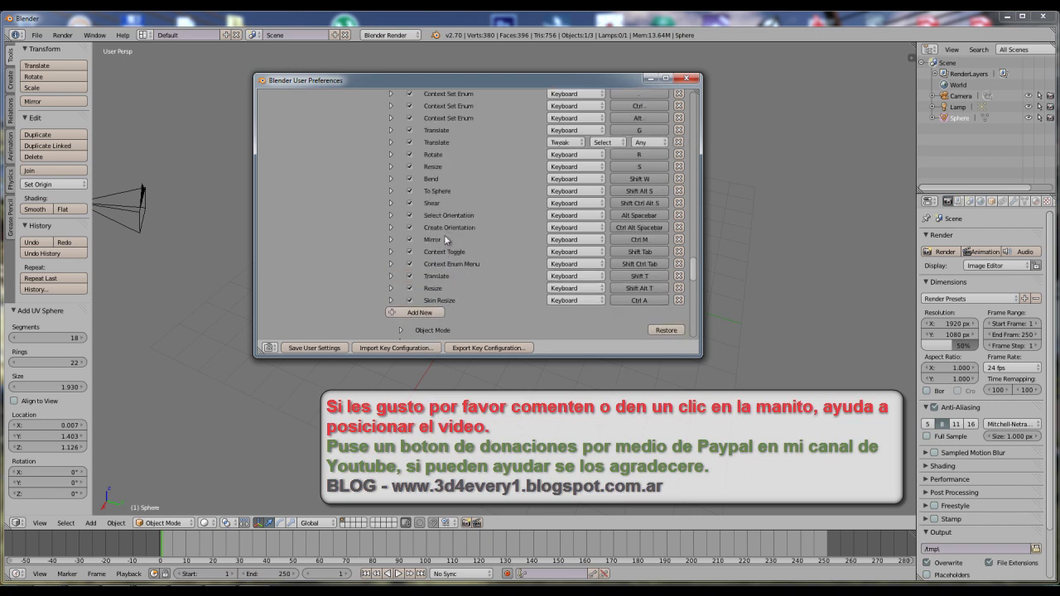
{"action": "scroll", "coordinate": [444, 235], "scroll_direction": "up", "scroll_amount": 2}
{"action": "scroll", "coordinate": [448, 233], "scroll_direction": "up", "scroll_amount": 3}
{"action": "scroll", "coordinate": [448, 234], "scroll_direction": "up", "scroll_amount": 3}
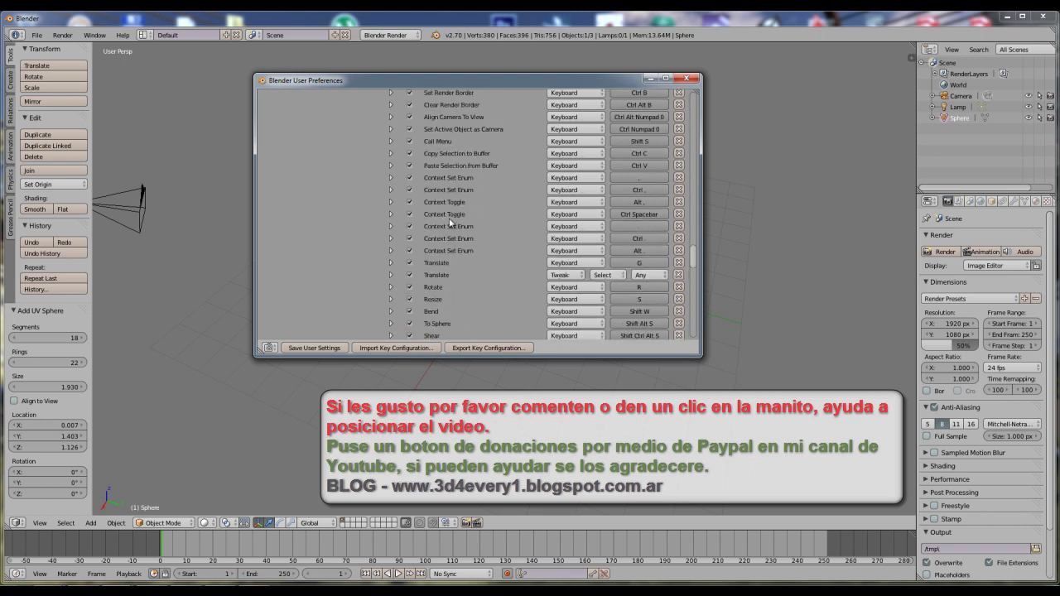
{"action": "scroll", "coordinate": [470, 252], "scroll_direction": "up", "scroll_amount": 2}
{"action": "scroll", "coordinate": [469, 253], "scroll_direction": "up", "scroll_amount": 2}
{"action": "scroll", "coordinate": [470, 253], "scroll_direction": "up", "scroll_amount": 2}
{"action": "scroll", "coordinate": [469, 252], "scroll_direction": "up", "scroll_amount": 2}
{"action": "scroll", "coordinate": [470, 252], "scroll_direction": "up", "scroll_amount": 2}
{"action": "scroll", "coordinate": [470, 252], "scroll_direction": "up", "scroll_amount": 2}
{"action": "scroll", "coordinate": [470, 253], "scroll_direction": "up", "scroll_amount": 2}
{"action": "scroll", "coordinate": [470, 253], "scroll_direction": "up", "scroll_amount": 2}
{"action": "scroll", "coordinate": [469, 252], "scroll_direction": "up", "scroll_amount": 2}
{"action": "scroll", "coordinate": [470, 253], "scroll_direction": "up", "scroll_amount": 2}
{"action": "scroll", "coordinate": [469, 253], "scroll_direction": "up", "scroll_amount": 2}
{"action": "scroll", "coordinate": [470, 253], "scroll_direction": "up", "scroll_amount": 2}
{"action": "scroll", "coordinate": [470, 253], "scroll_direction": "up", "scroll_amount": 2}
{"action": "scroll", "coordinate": [470, 252], "scroll_direction": "up", "scroll_amount": 2}
{"action": "scroll", "coordinate": [470, 255], "scroll_direction": "up", "scroll_amount": 2}
{"action": "scroll", "coordinate": [470, 255], "scroll_direction": "up", "scroll_amount": 2}
{"action": "scroll", "coordinate": [470, 255], "scroll_direction": "up", "scroll_amount": 2}
{"action": "scroll", "coordinate": [469, 255], "scroll_direction": "up", "scroll_amount": 2}
{"action": "scroll", "coordinate": [470, 257], "scroll_direction": "up", "scroll_amount": 2}
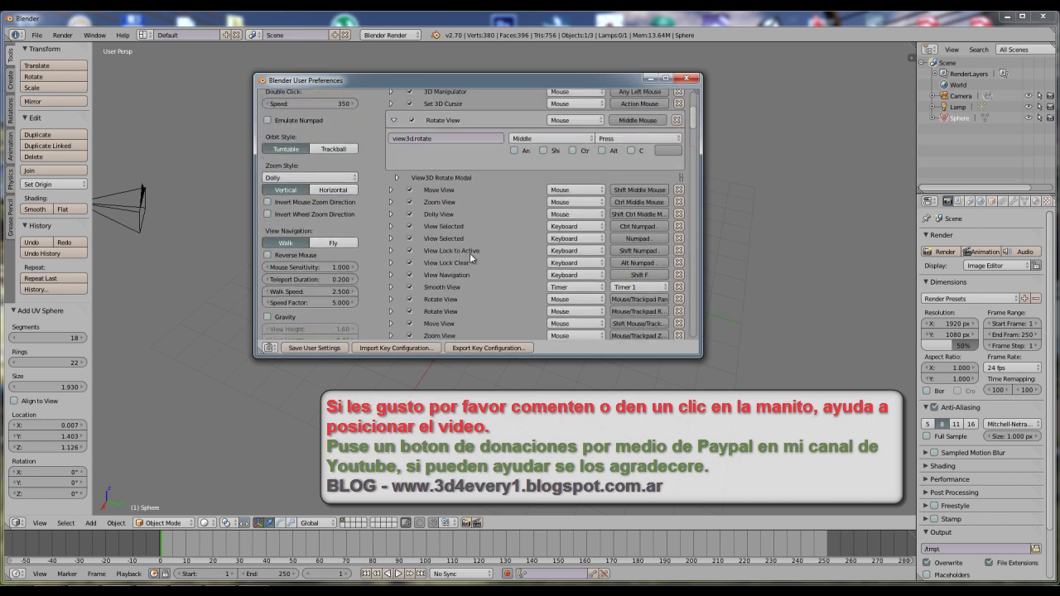
{"action": "left_click", "coordinate": [391, 193]}
{"action": "scroll", "coordinate": [391, 193], "scroll_direction": "up", "scroll_amount": 2}
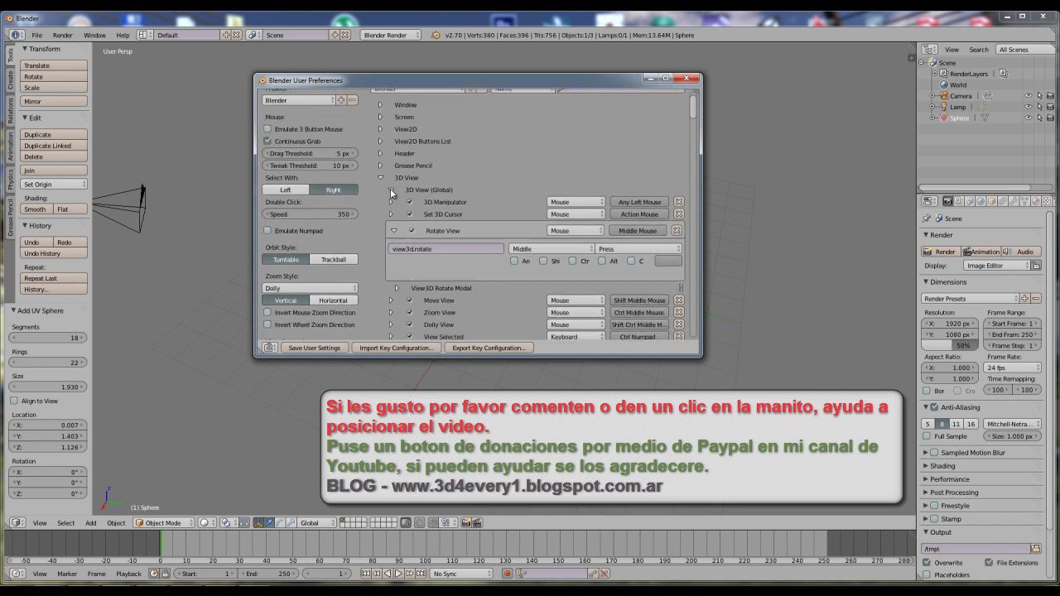
Collapse Rotate View and the 3D View keymap, then close User Preferences.
{"action": "left_click", "coordinate": [391, 227]}
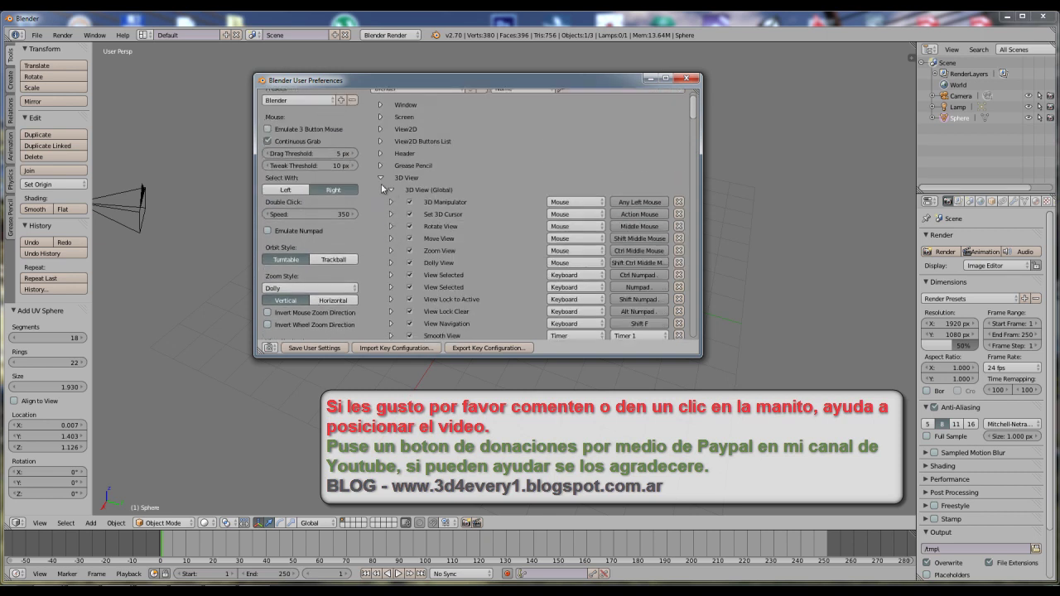
{"action": "left_click", "coordinate": [381, 178]}
{"action": "left_click_drag", "start_coordinate": [607, 81], "coordinate": [624, 105]}
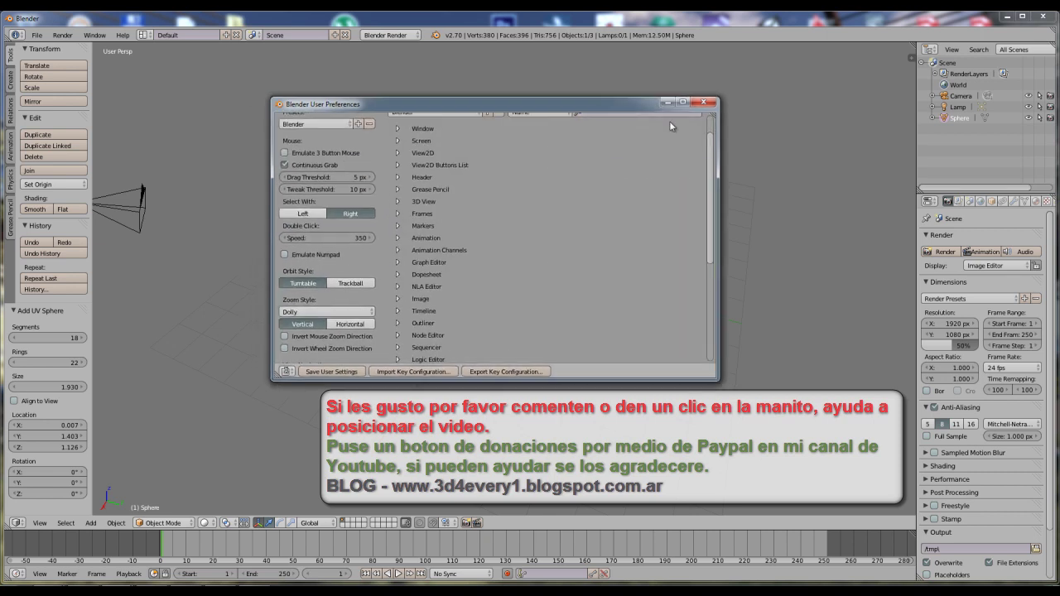
{"action": "left_click", "coordinate": [704, 102]}
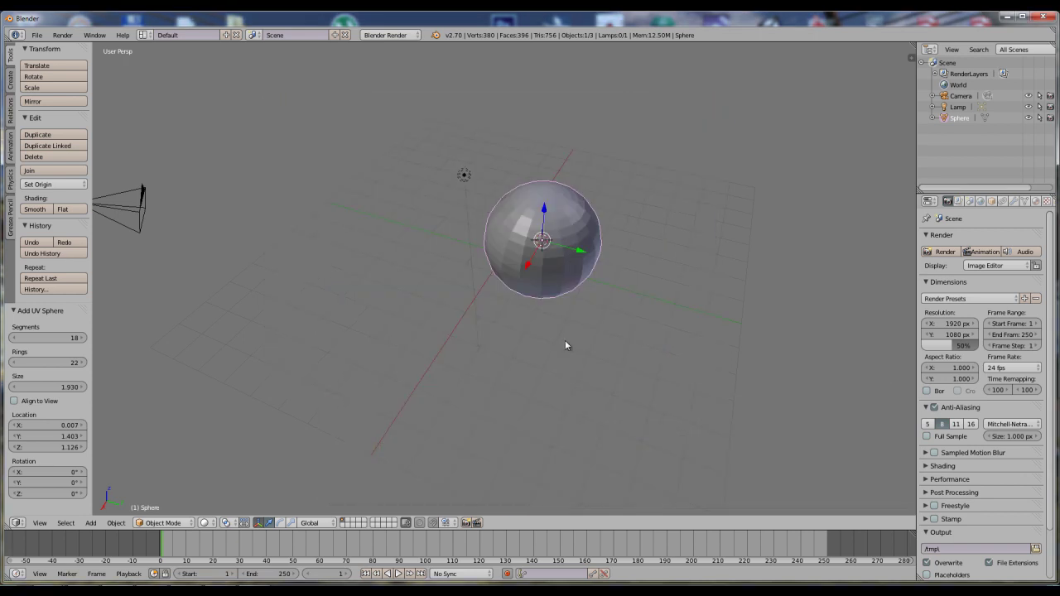